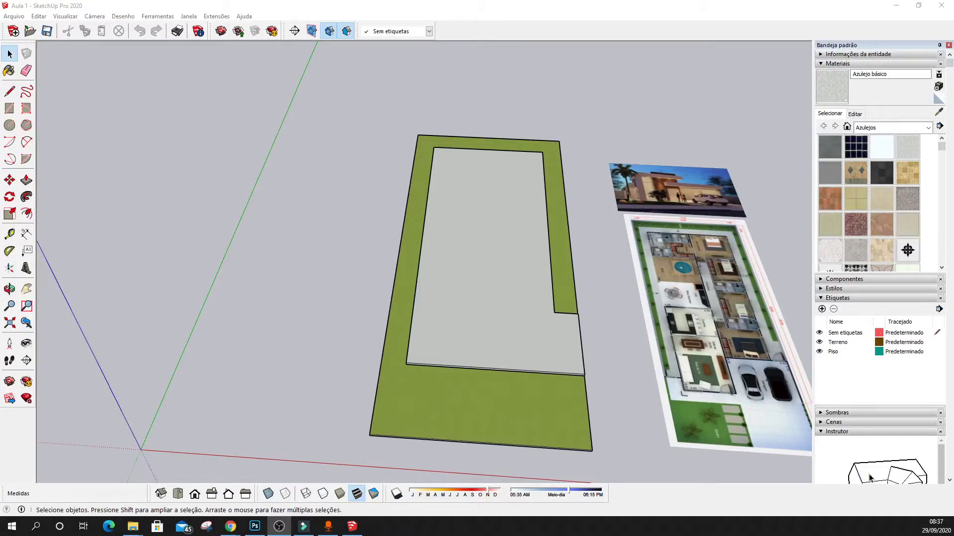
Orbit and zoom to a top-down view of the lot floor beside the plan image
middle_drag(621, 343, 586, 386)
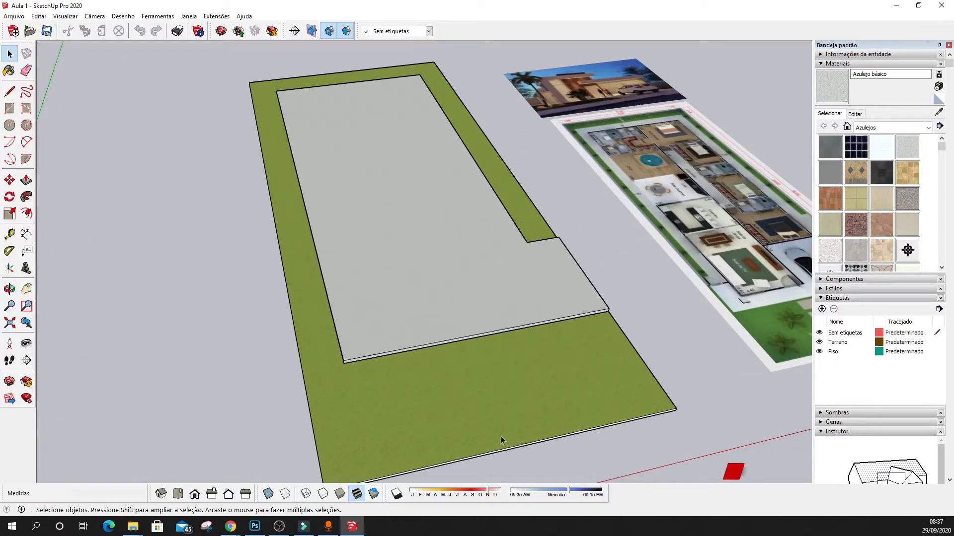
middle_drag(412, 335, 404, 388)
key(f)
scroll(685, 400, up, 2)
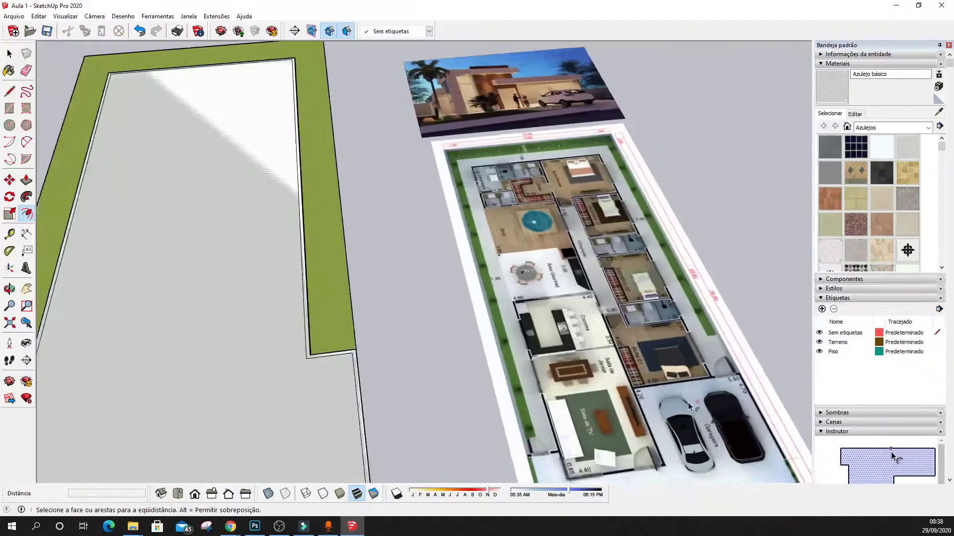
middle_drag(688, 402, 411, 375)
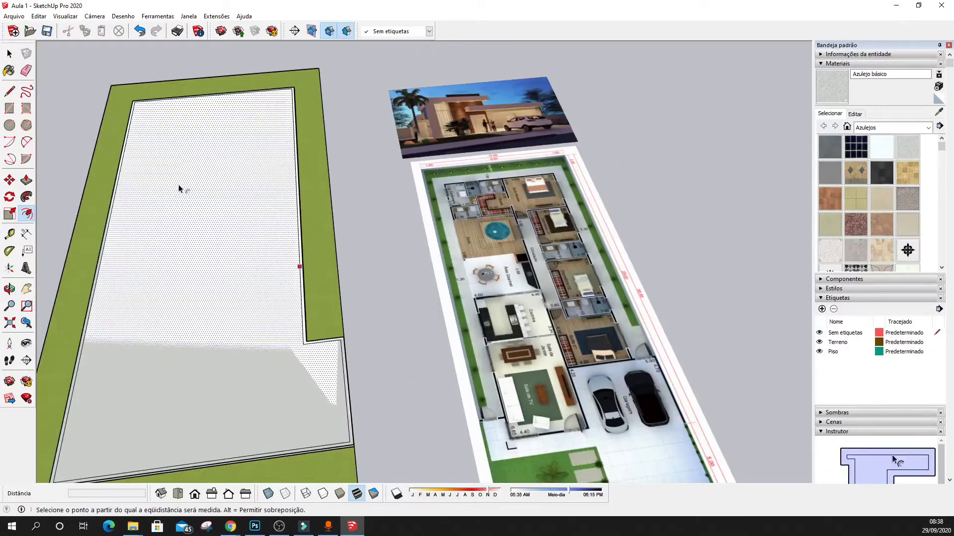
middle_drag(181, 187, 291, 99)
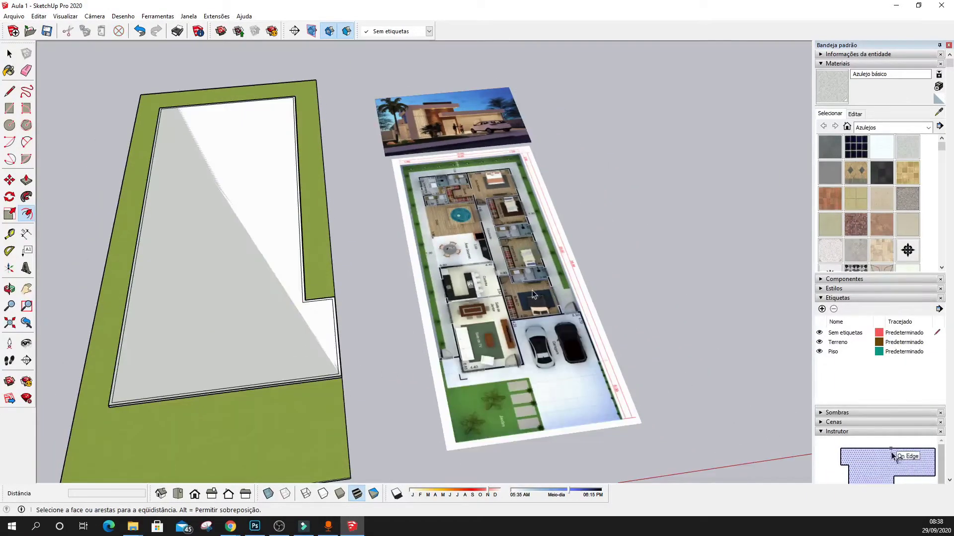
scroll(642, 452, up, 3)
scroll(642, 452, down, 1)
scroll(641, 452, down, 3)
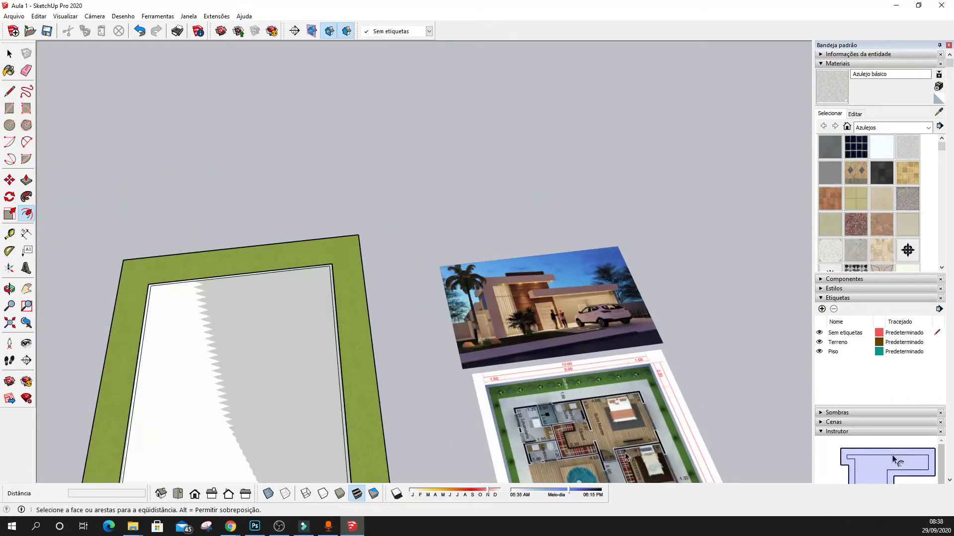
scroll(448, 326, up, 4)
Draw a trial 4 m line from the floor's inner corner
key(l)
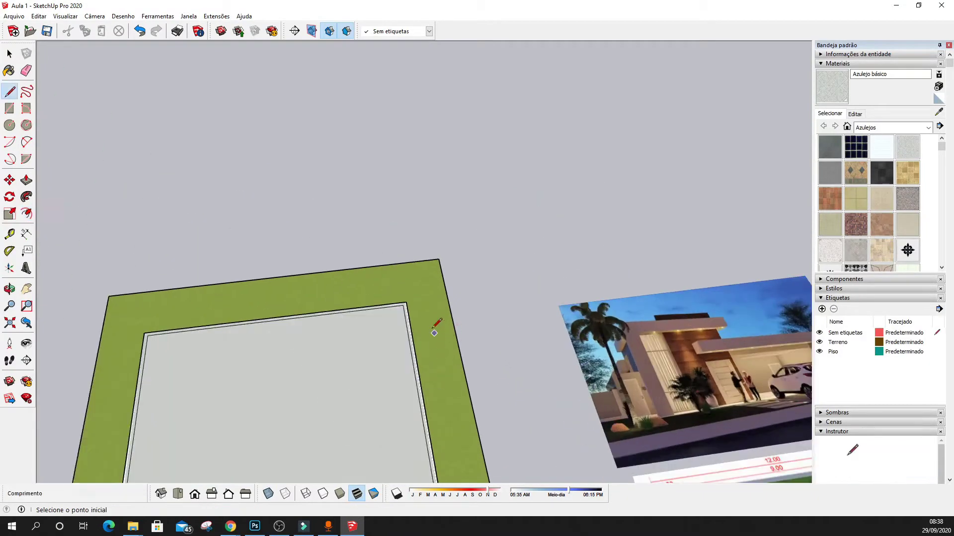
click(406, 304)
text(4)
key(Return)
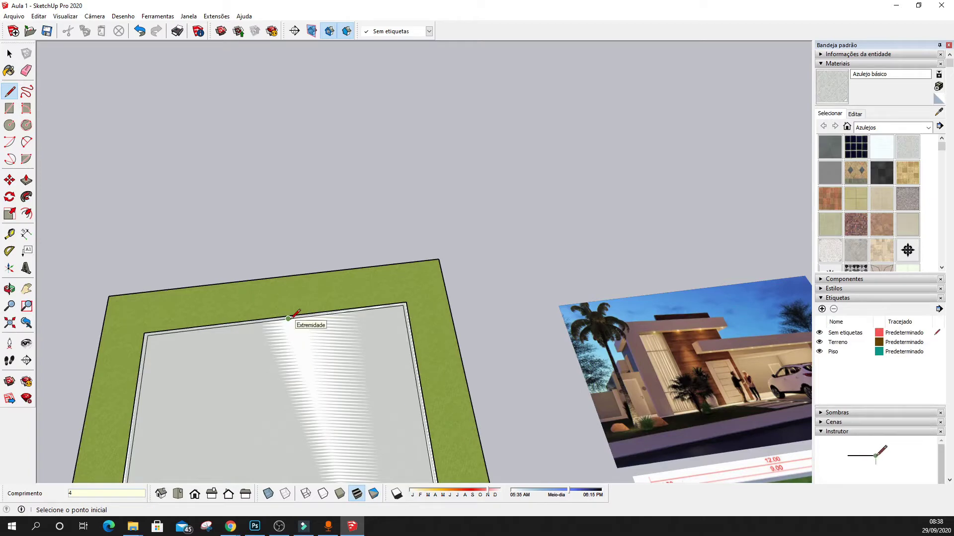
scroll(296, 314, down, 3)
scroll(449, 283, up, 4)
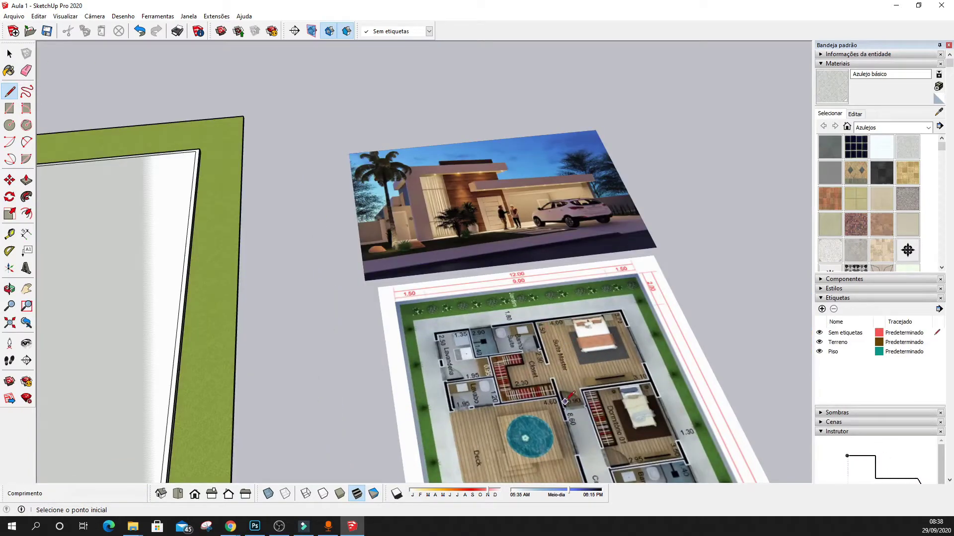
scroll(566, 407, down, 3)
Draw a 4,5 m line down from the top inner edge, then the short jog to the right edge
click(275, 247)
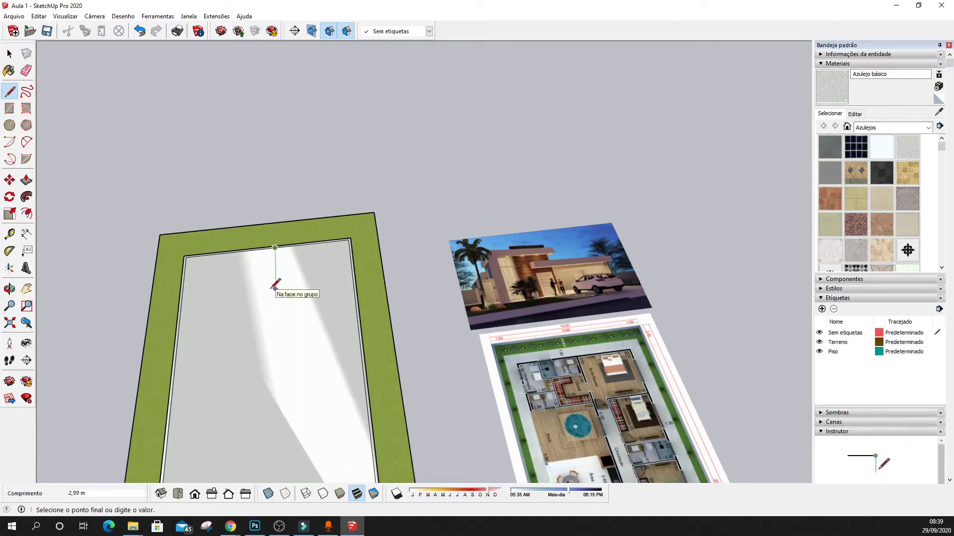
text(4,5)
key(Return)
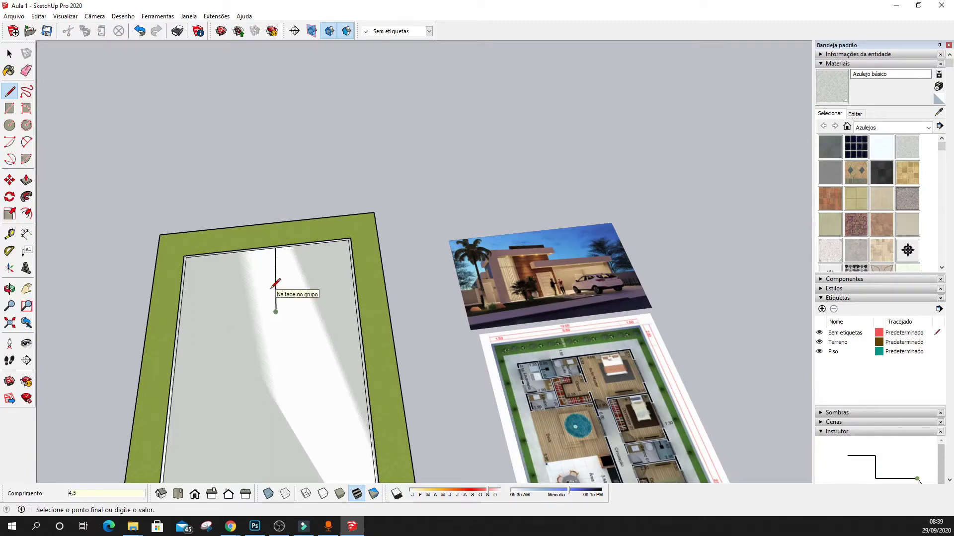
scroll(576, 383, up, 3)
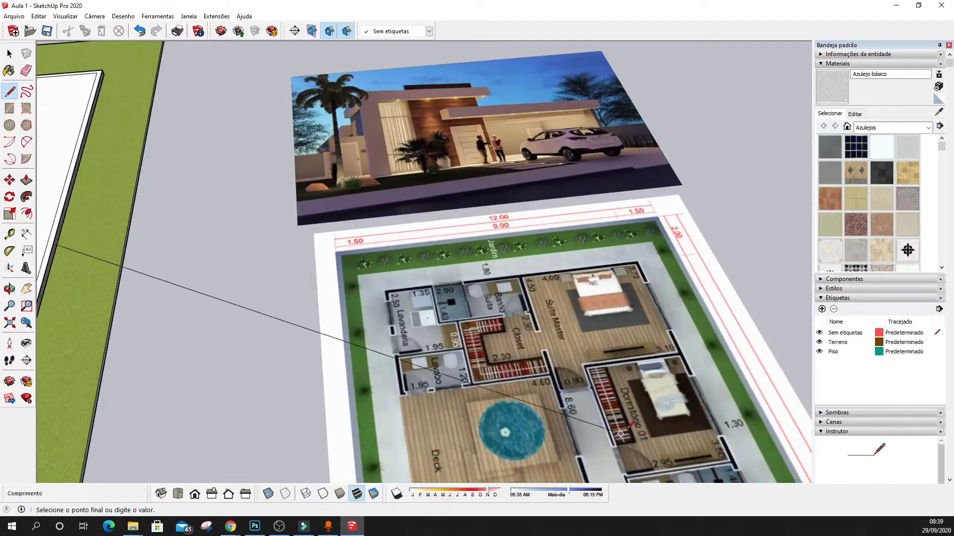
scroll(575, 383, down, 4)
scroll(328, 302, up, 3)
scroll(321, 306, up, 1)
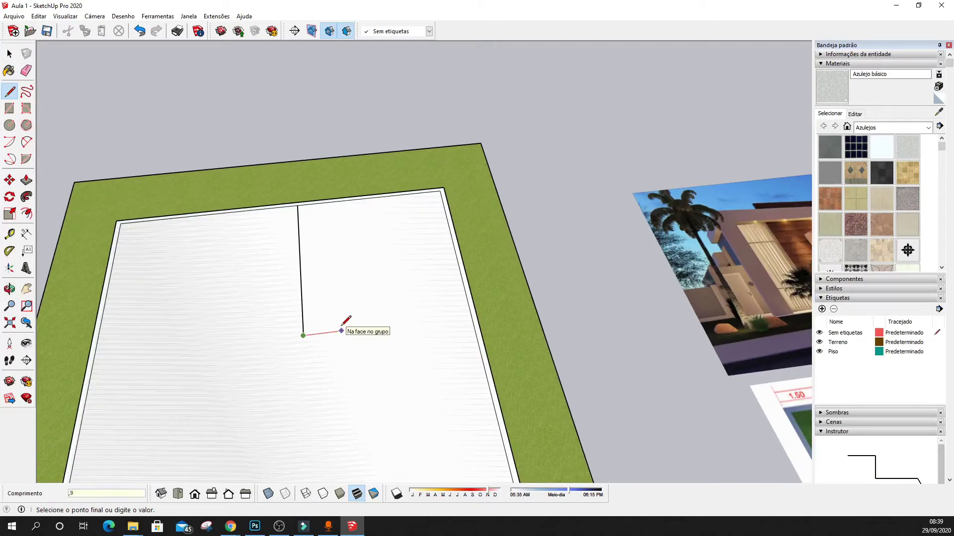
click(342, 331)
key(Escape)
scroll(238, 392, down, 1)
scroll(396, 334, down, 1)
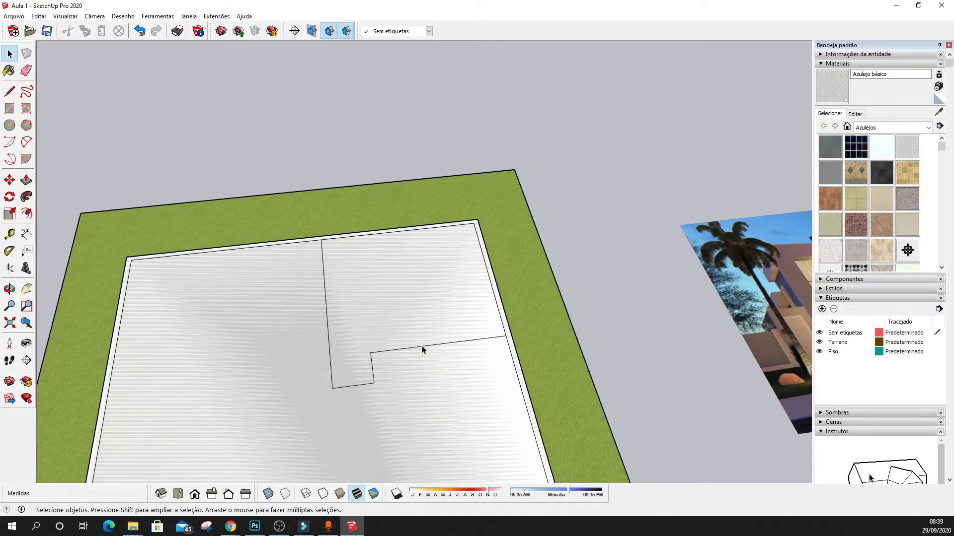
click(423, 347)
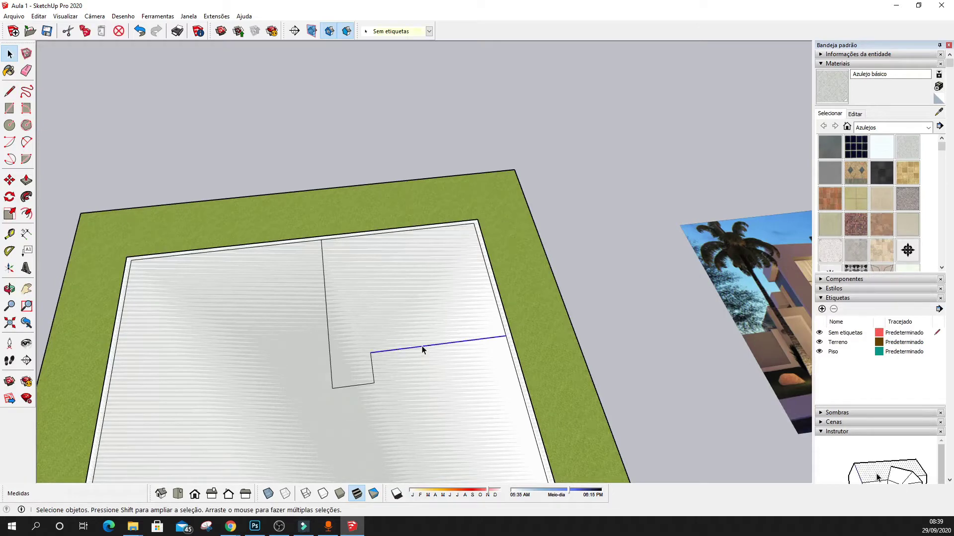
Select the stepped outline's edges and offset them inward into a parallel wall line
ctrl+click(372, 367)
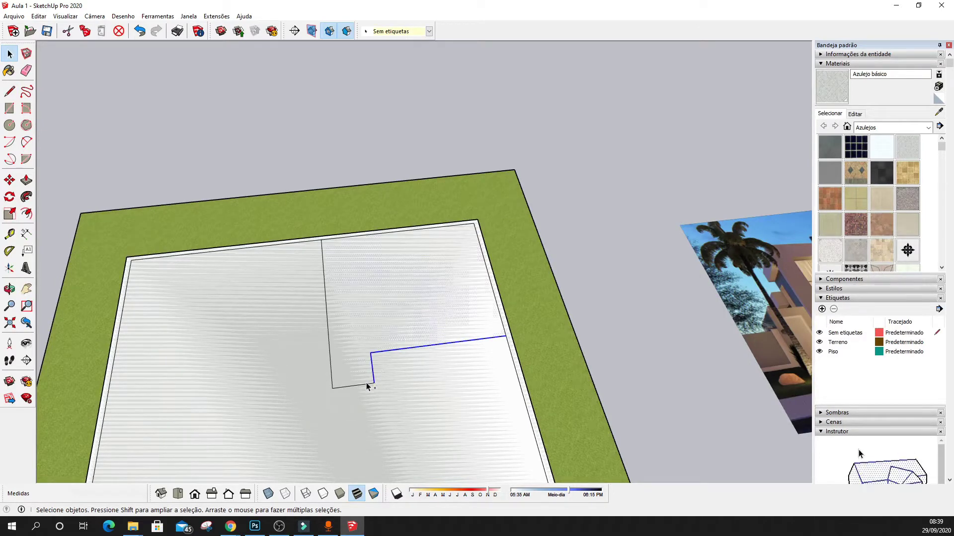
ctrl+click(366, 383)
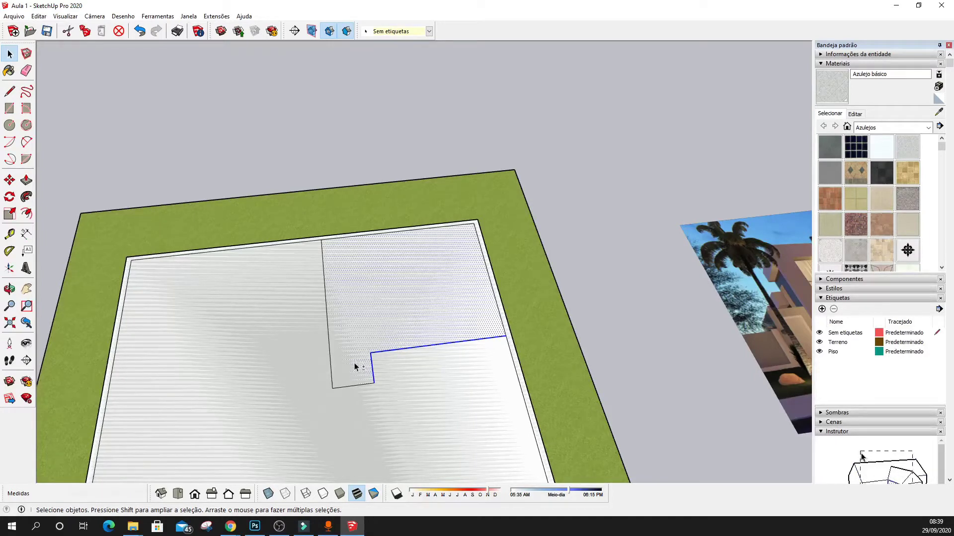
shift+click(355, 367)
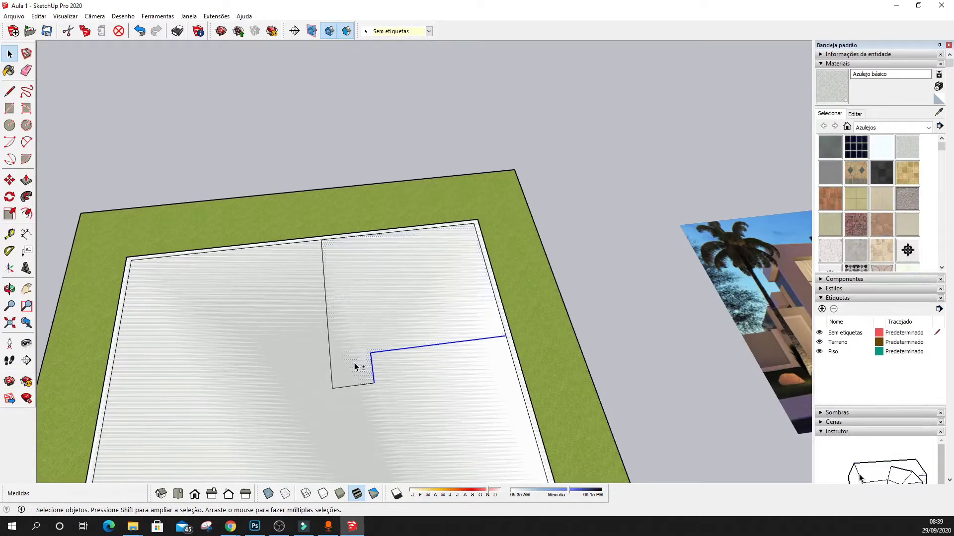
middle_drag(355, 366, 392, 389)
shift+click(392, 390)
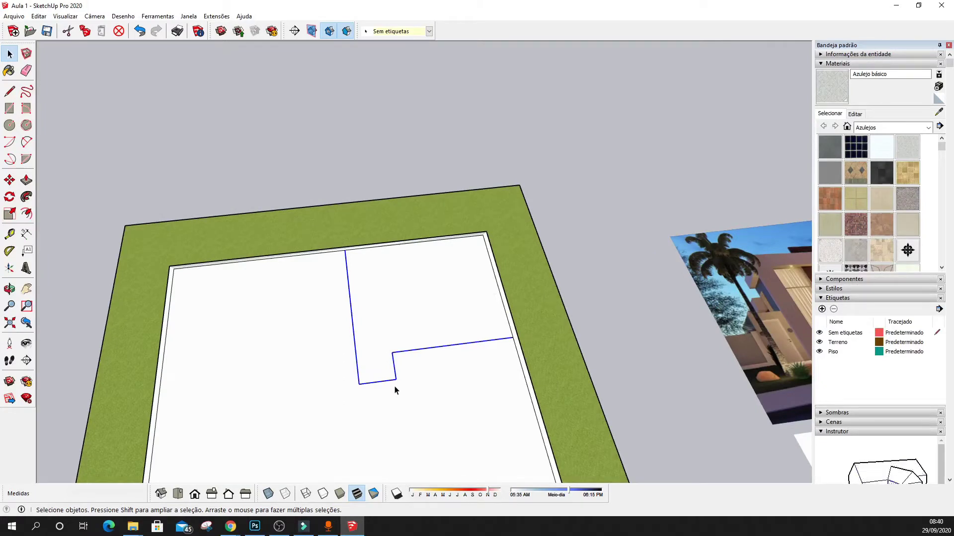
key(f)
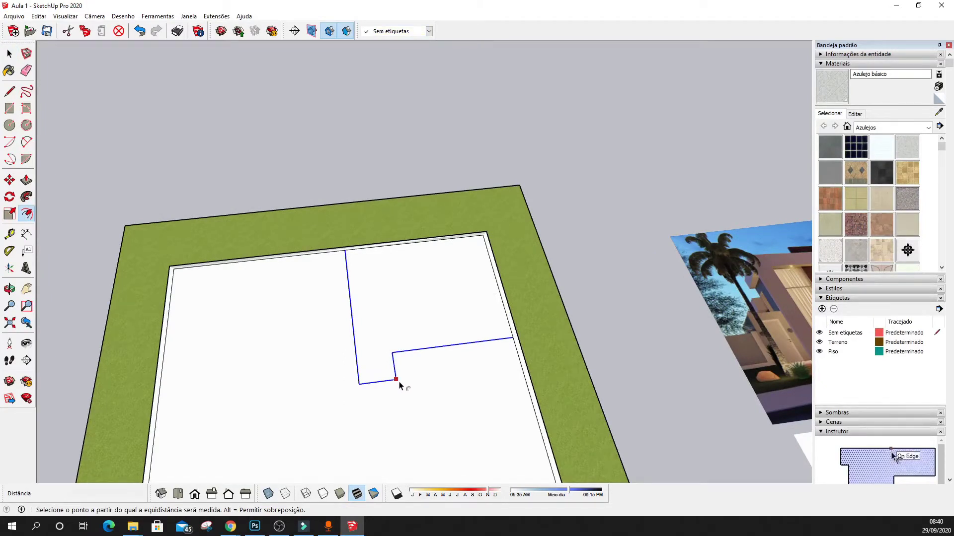
click(398, 384)
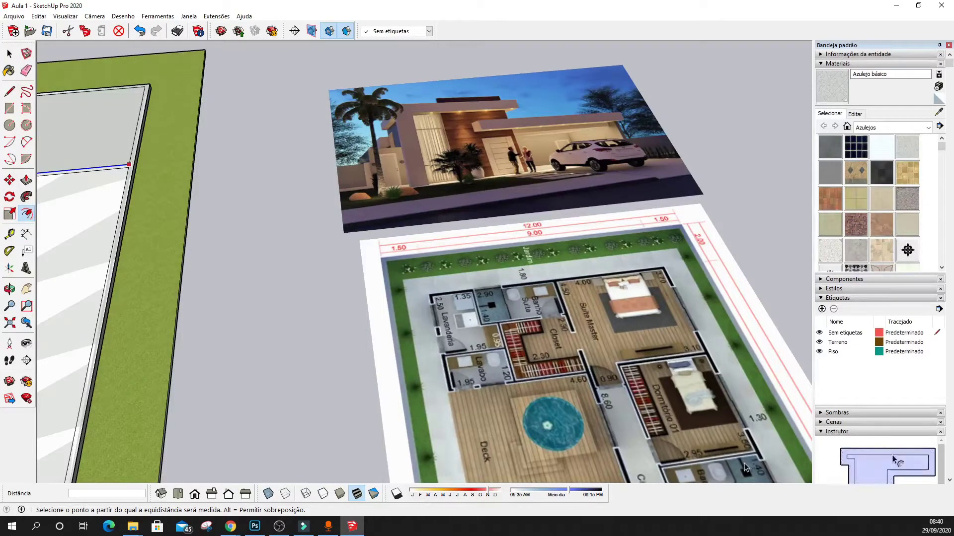
scroll(677, 467, down, 4)
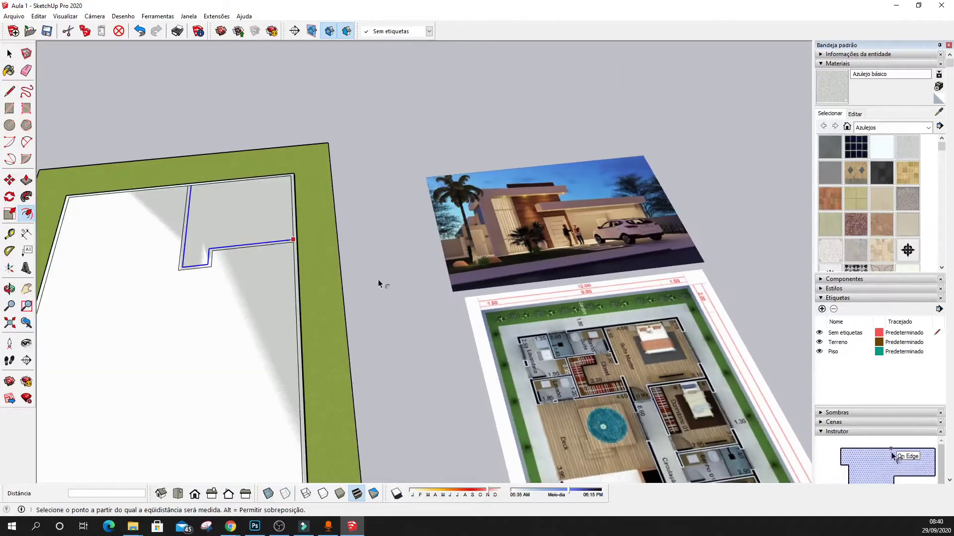
scroll(382, 279, down, 1)
scroll(272, 267, up, 2)
key(l)
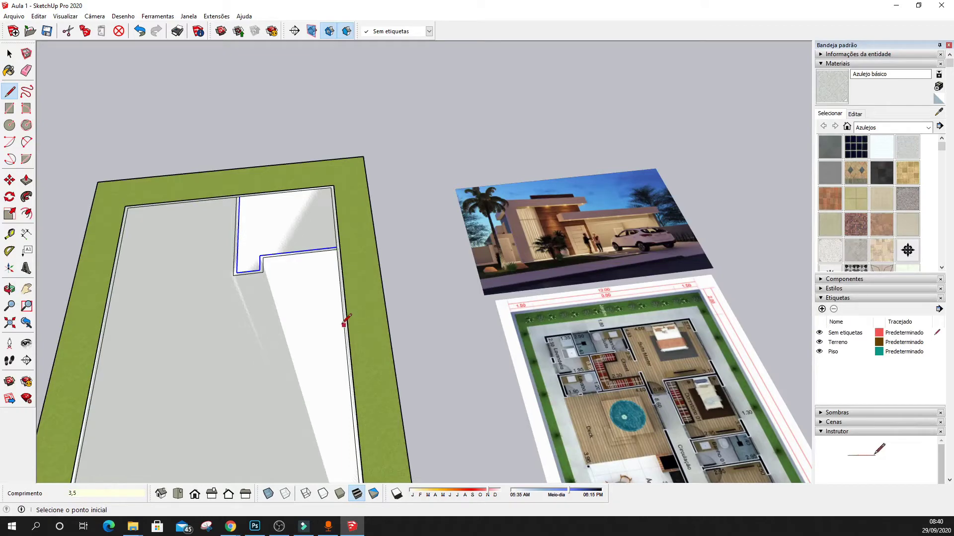
Draw a rectangle enclosing a second room below the jog, with a 3,10 m bottom edge
click(343, 316)
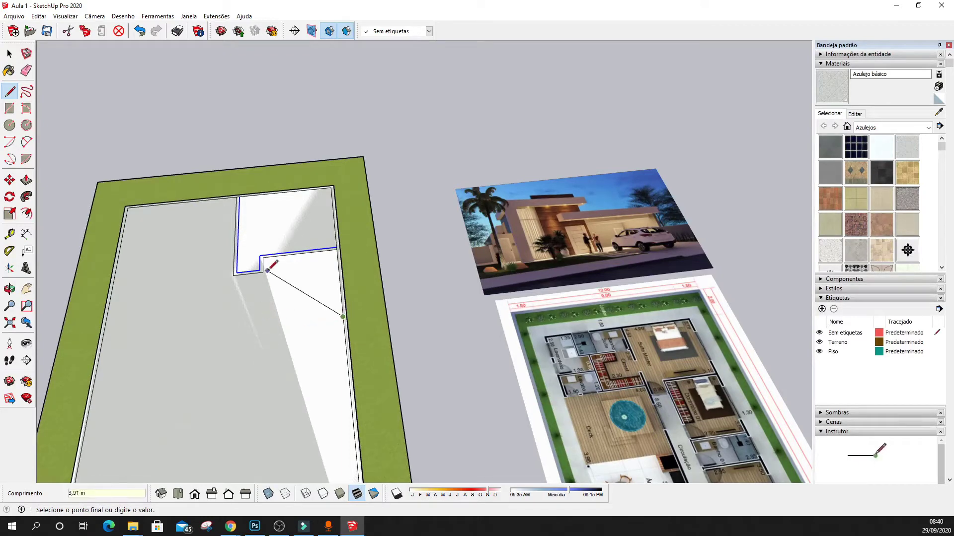
middle_drag(273, 271, 266, 352)
click(266, 352)
scroll(267, 352, up, 2)
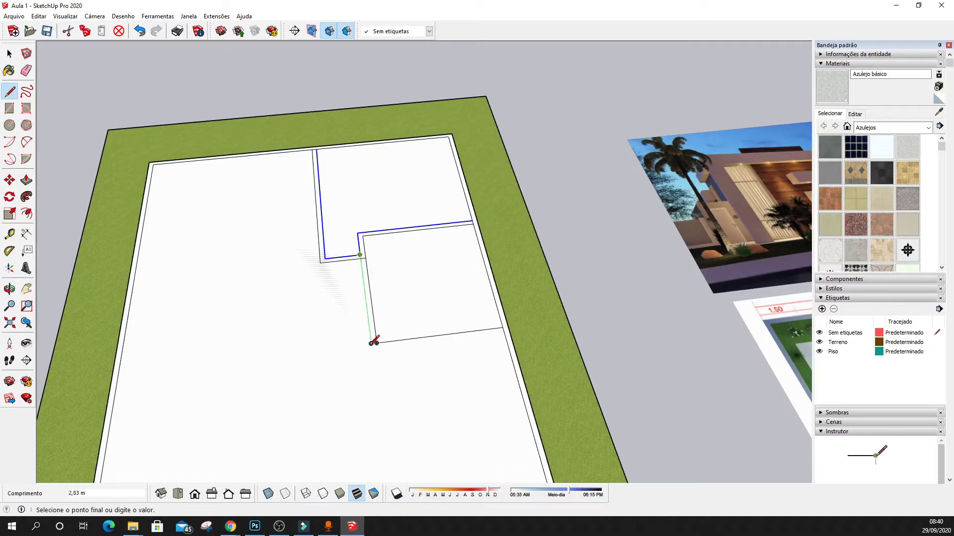
click(371, 344)
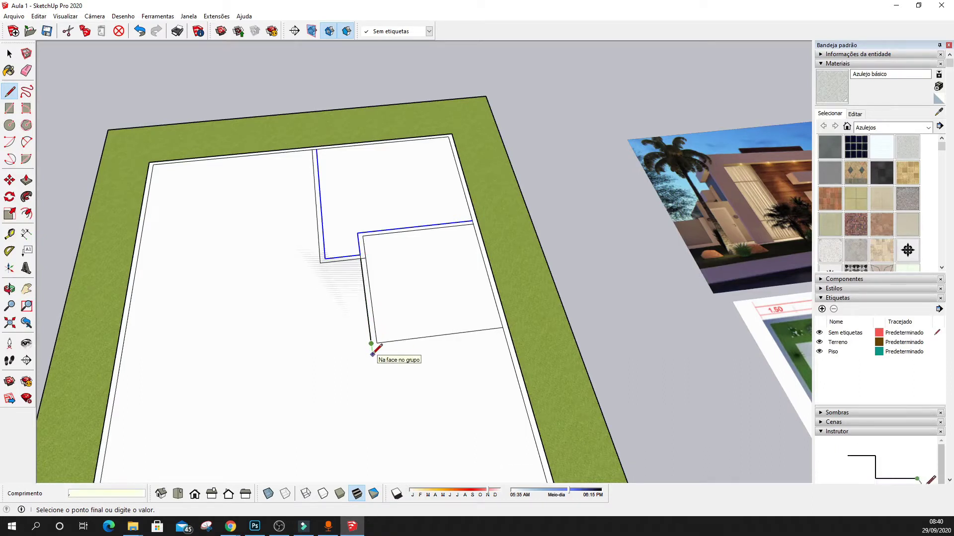
click(504, 329)
key(e)
scroll(388, 379, up, 3)
scroll(374, 311, down, 6)
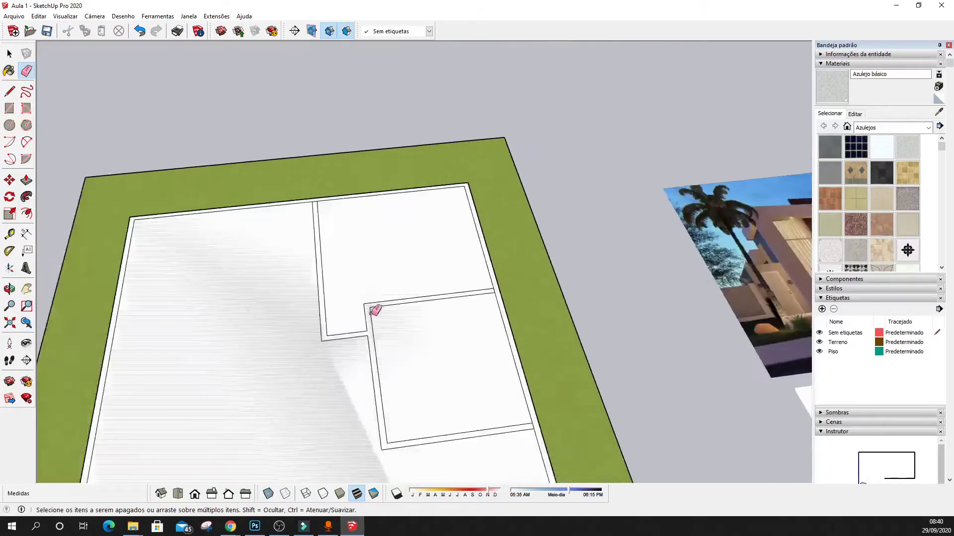
scroll(457, 331, up, 2)
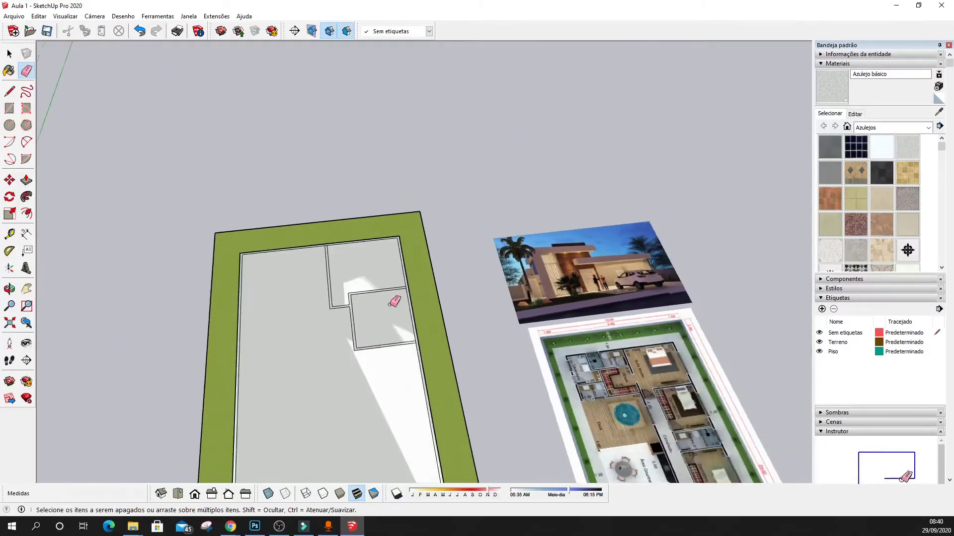
scroll(425, 347, down, 2)
scroll(392, 332, up, 3)
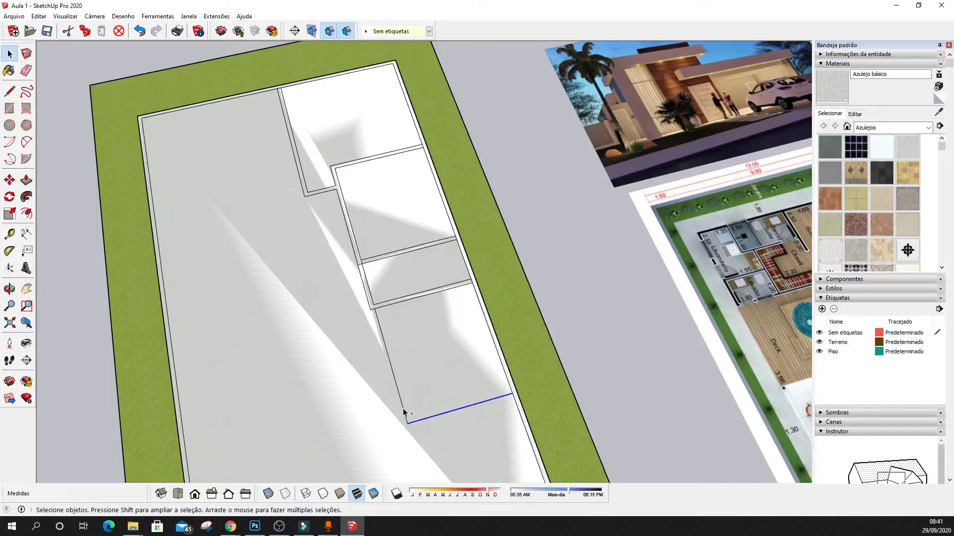
Offset the lower room's left and bottom edges by 0,13 m
ctrl+click(404, 409)
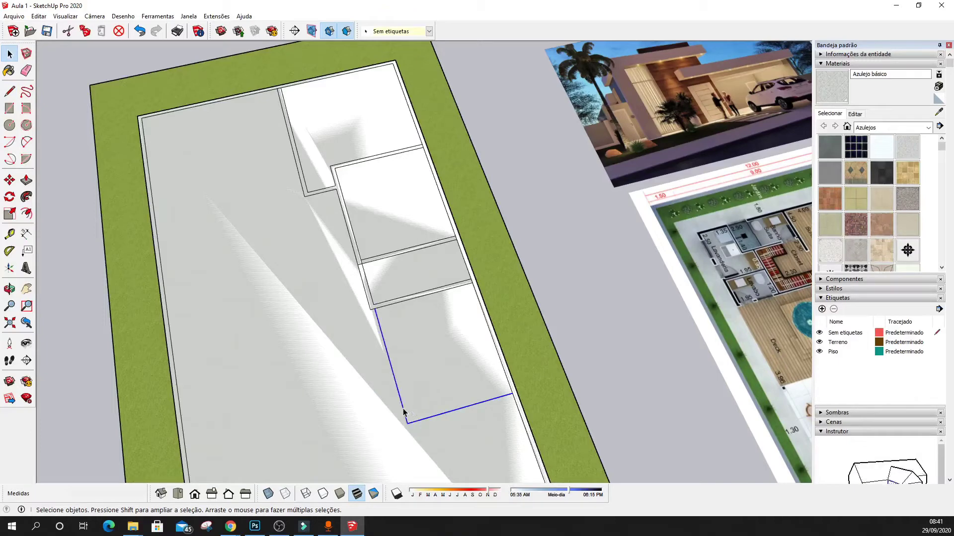
key(f)
click(416, 427)
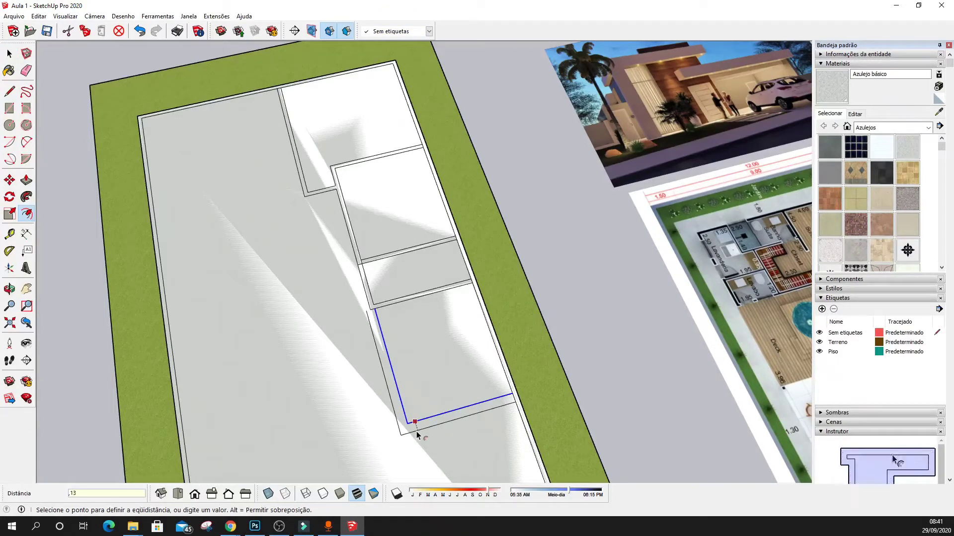
scroll(418, 434, up, 3)
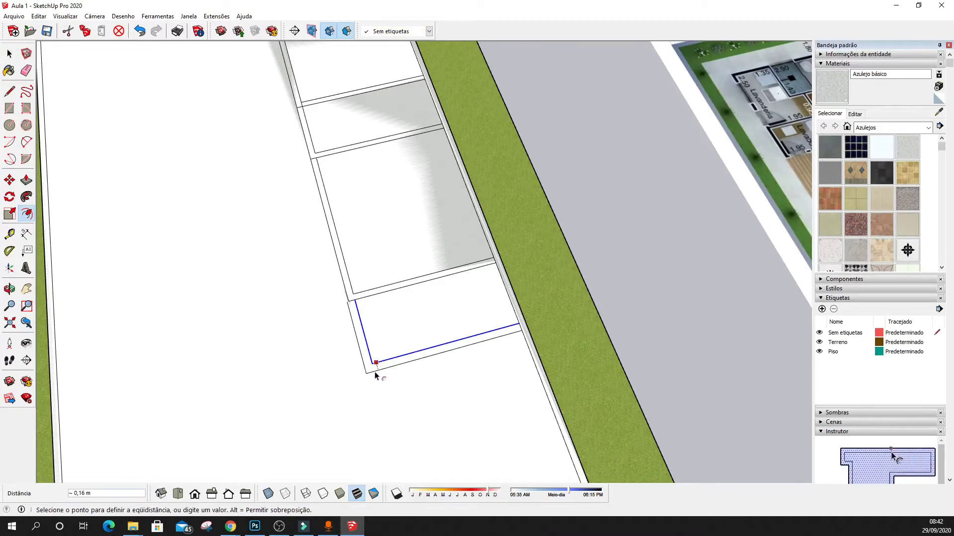
text(,13)
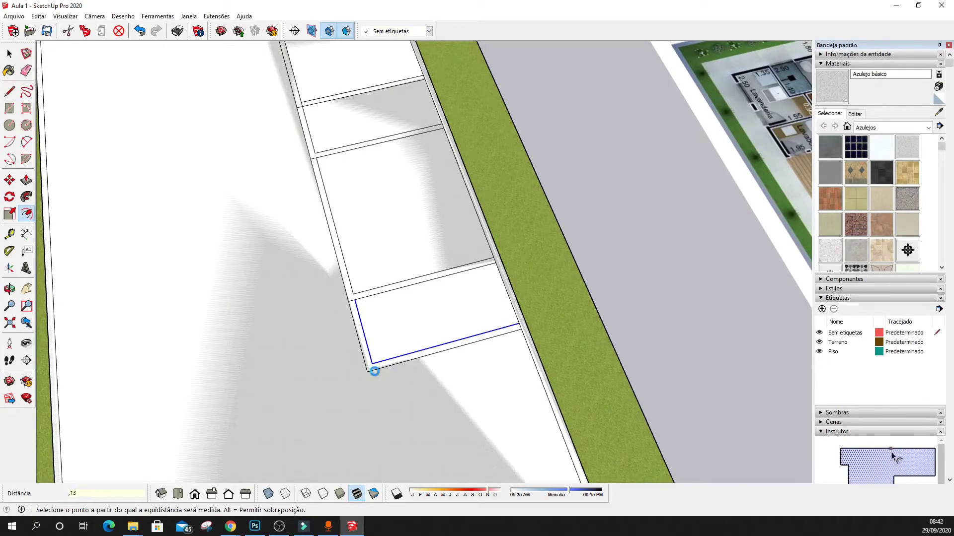
key(Return)
scroll(375, 243, down, 6)
scroll(596, 383, up, 3)
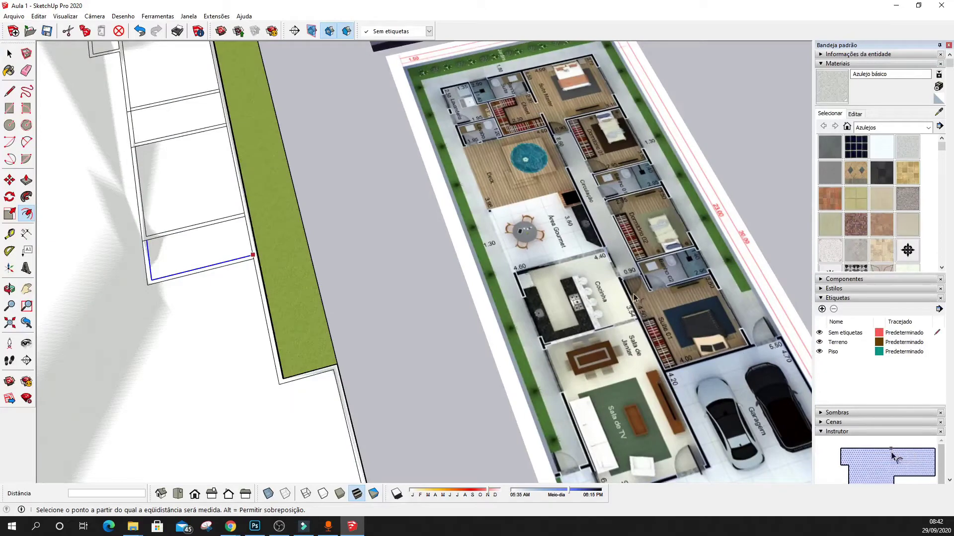
scroll(503, 291, down, 3)
scroll(383, 300, up, 2)
Draw a 3,6 m wall line from the offset's corner by the lawn
key(l)
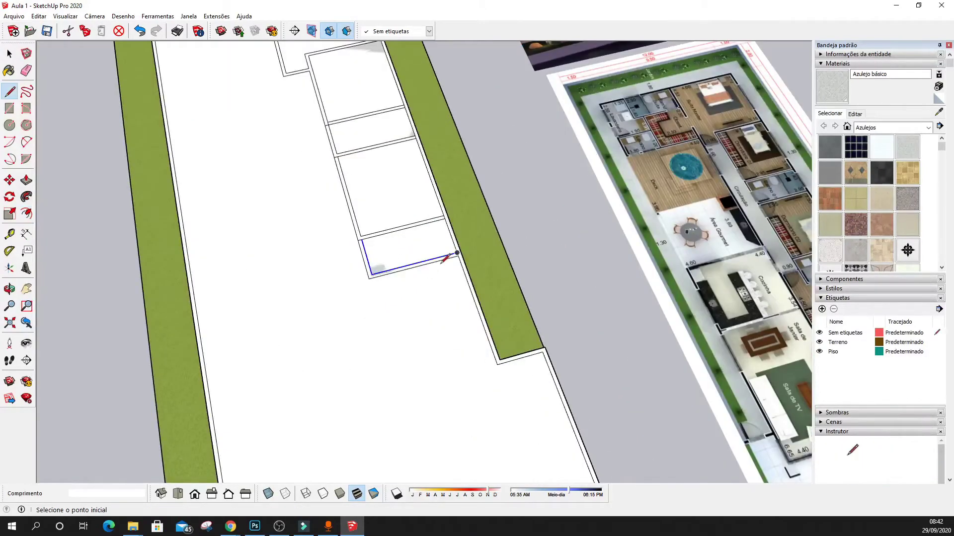
click(458, 255)
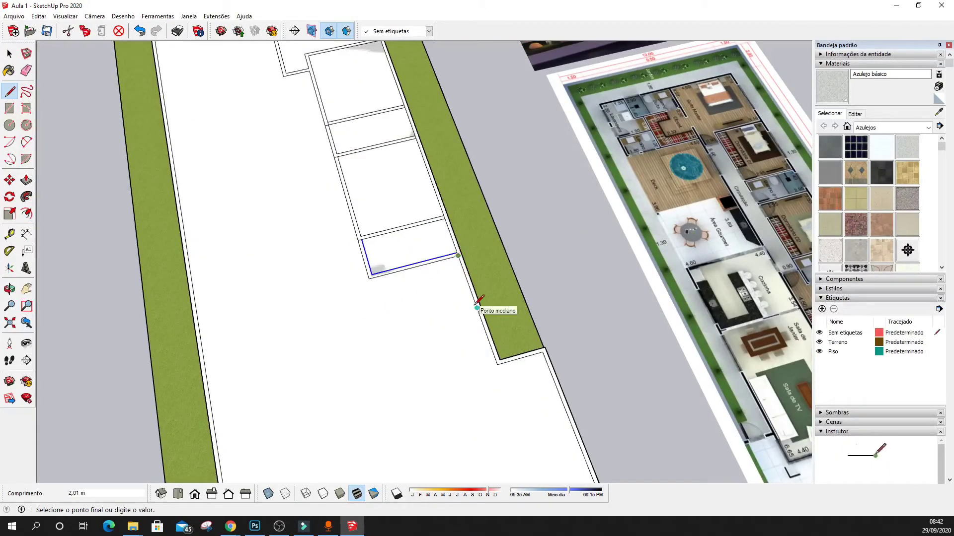
text(3,6)
key(Return)
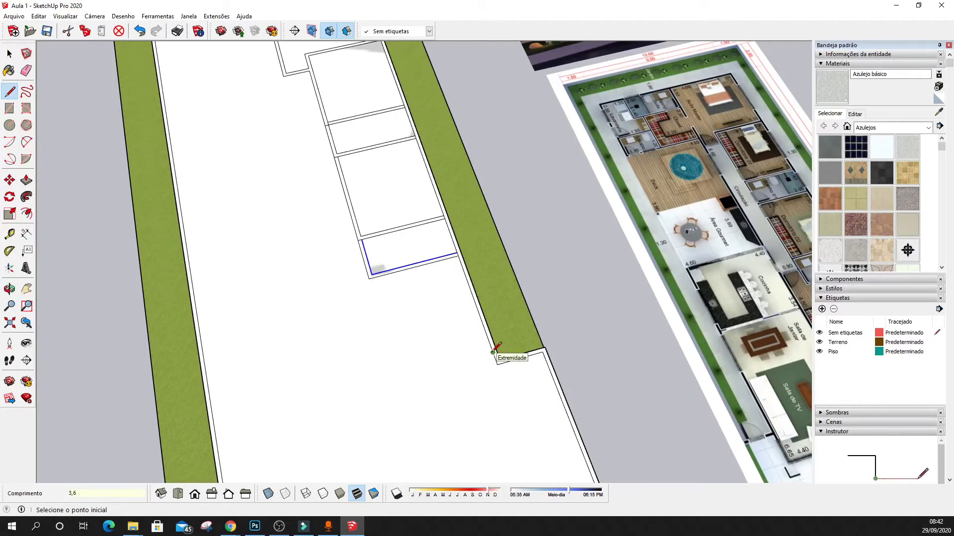
scroll(472, 251, down, 4)
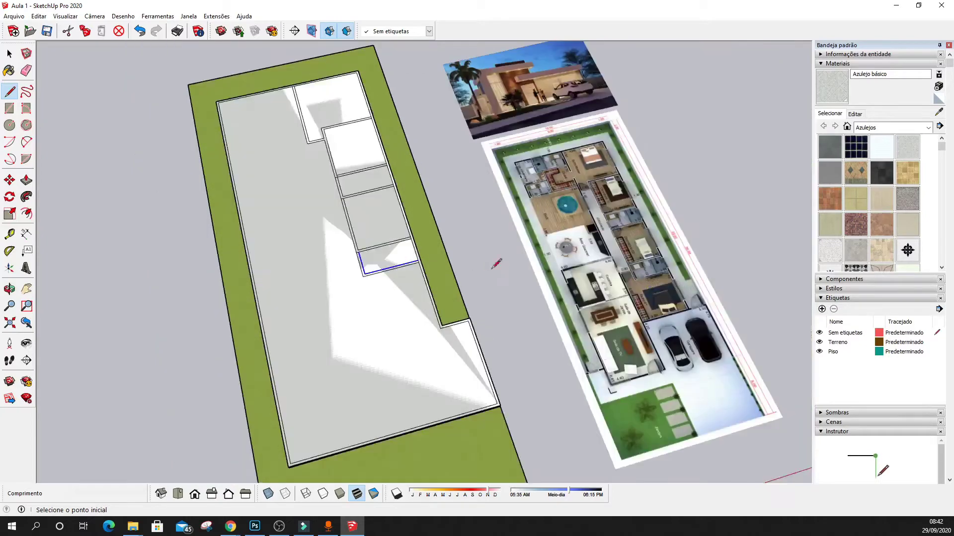
scroll(520, 277, up, 2)
scroll(521, 277, up, 2)
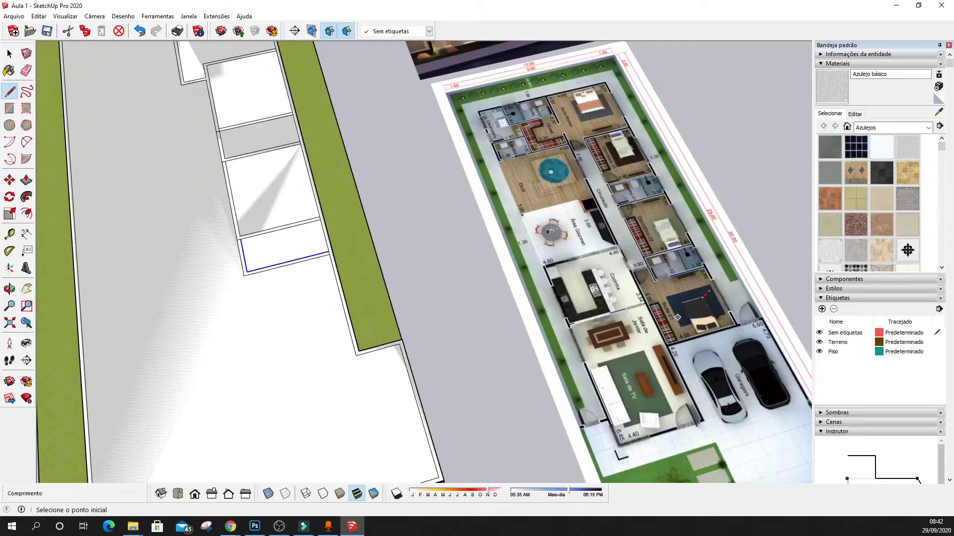
scroll(424, 304, down, 3)
scroll(425, 304, up, 2)
Close a long narrow wall strip from below the top room to the lower room's corner
key(f)
scroll(428, 302, down, 1)
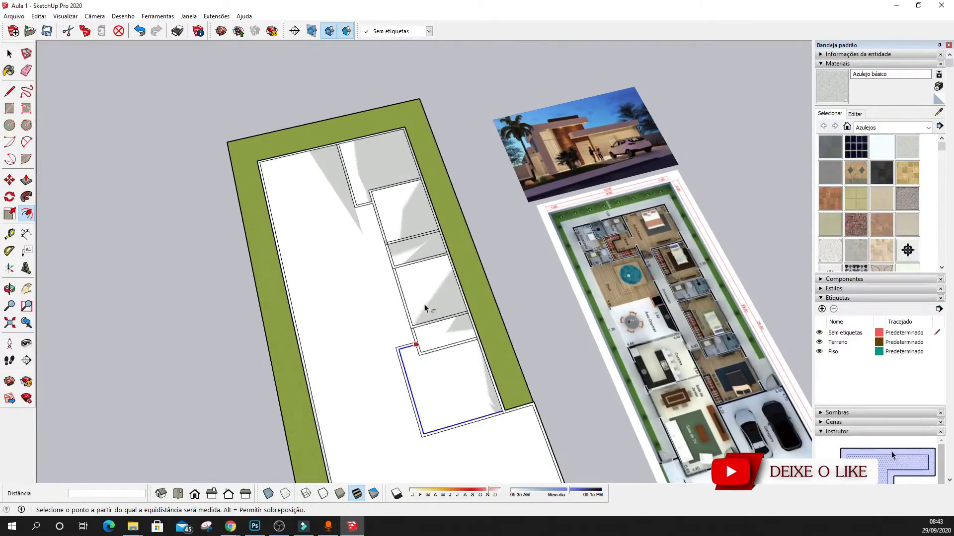
key(Escape)
scroll(350, 245, up, 2)
key(l)
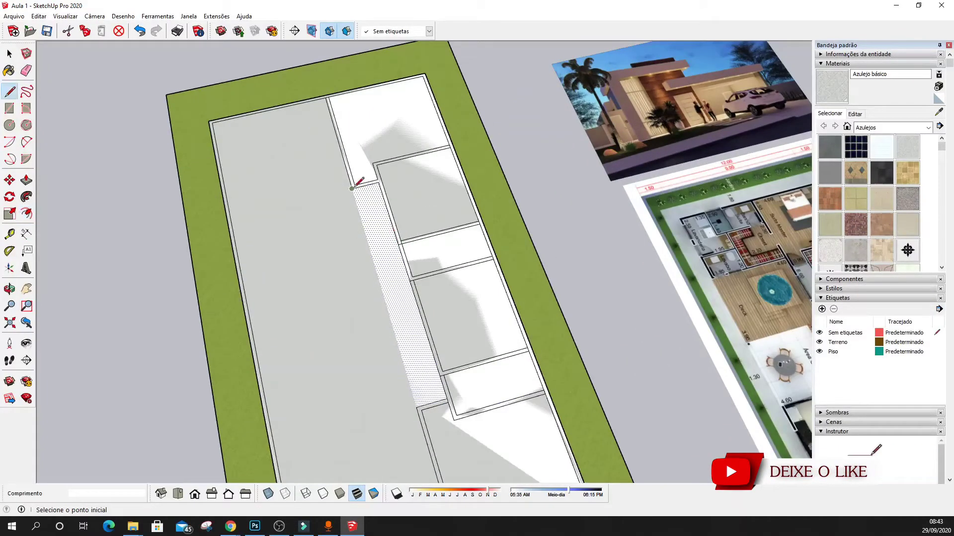
click(352, 189)
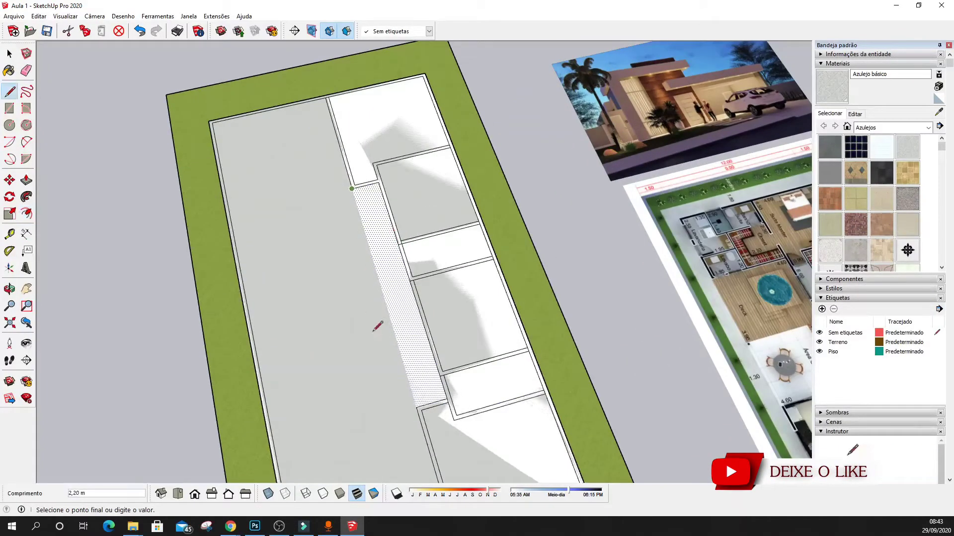
click(421, 410)
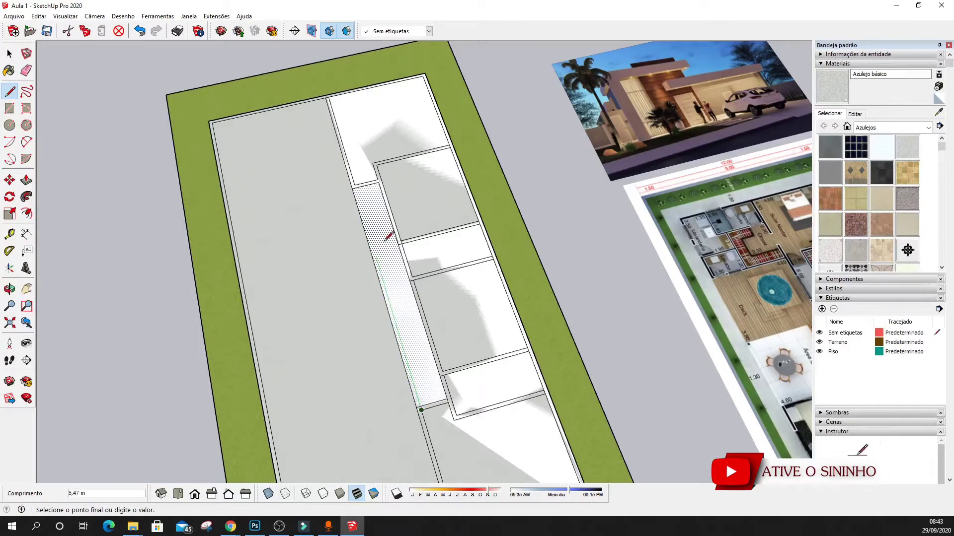
click(351, 189)
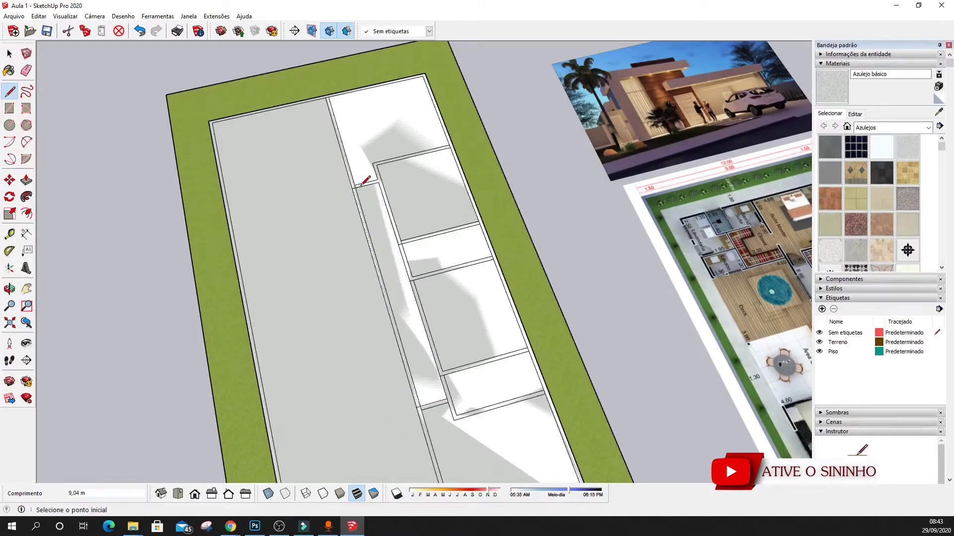
key(space)
Erase stray edges at the wall junctions beside the lawn
key(e)
scroll(550, 242, up, 10)
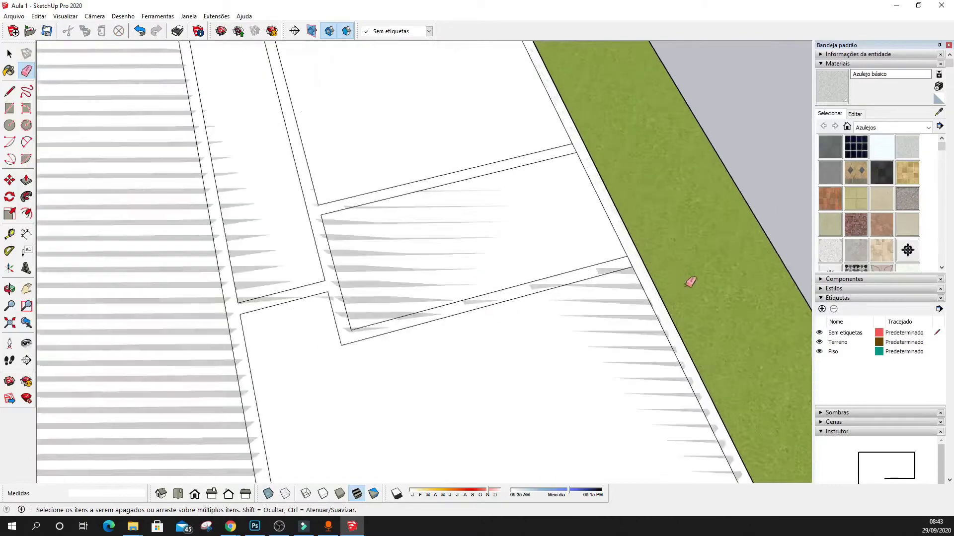
scroll(582, 245, down, 3)
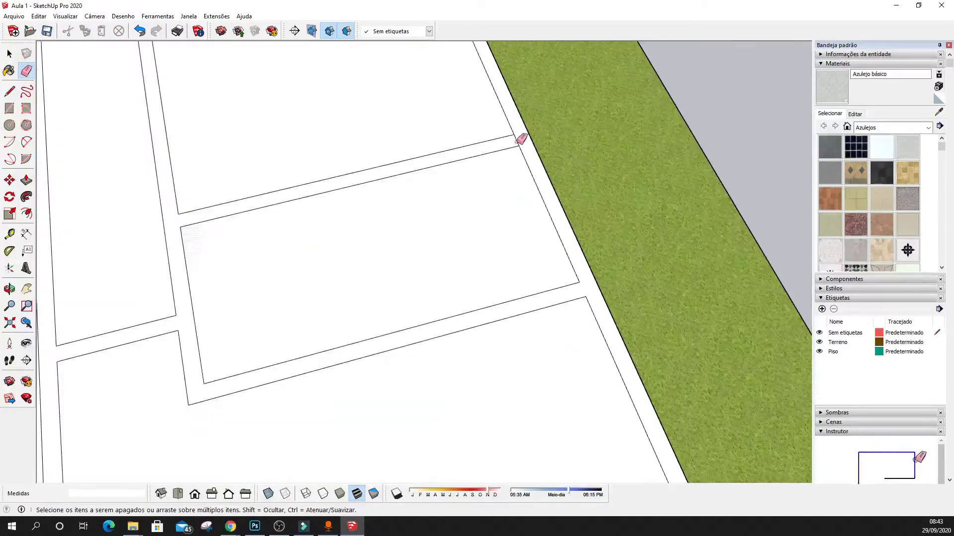
scroll(537, 303, down, 1)
scroll(366, 149, down, 3)
scroll(345, 136, up, 4)
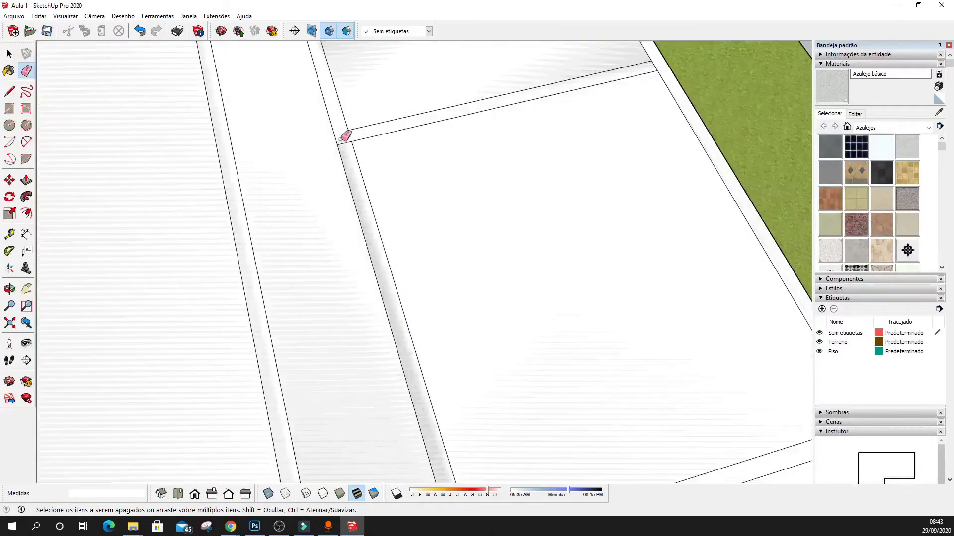
scroll(601, 135, down, 2)
scroll(571, 112, up, 2)
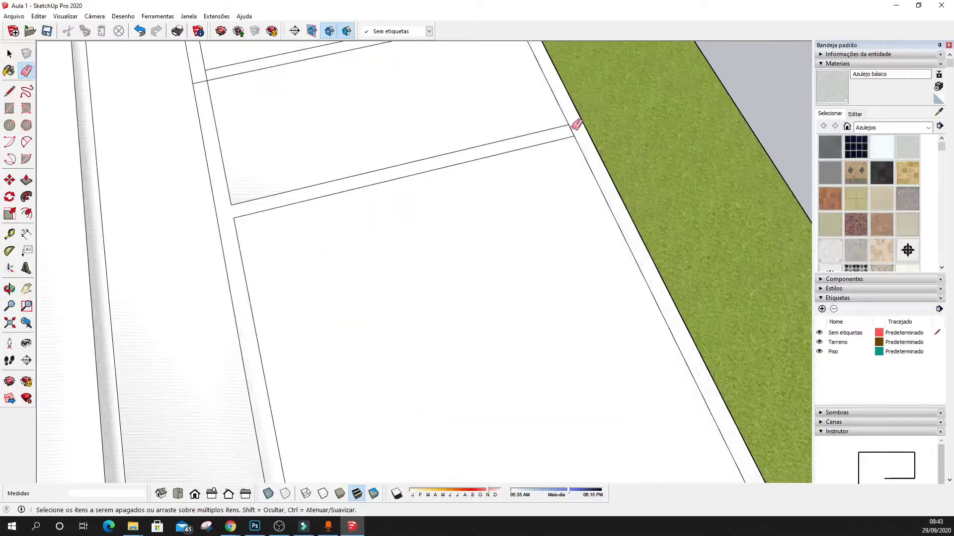
scroll(561, 315, down, 3)
scroll(368, 160, up, 2)
scroll(417, 238, up, 4)
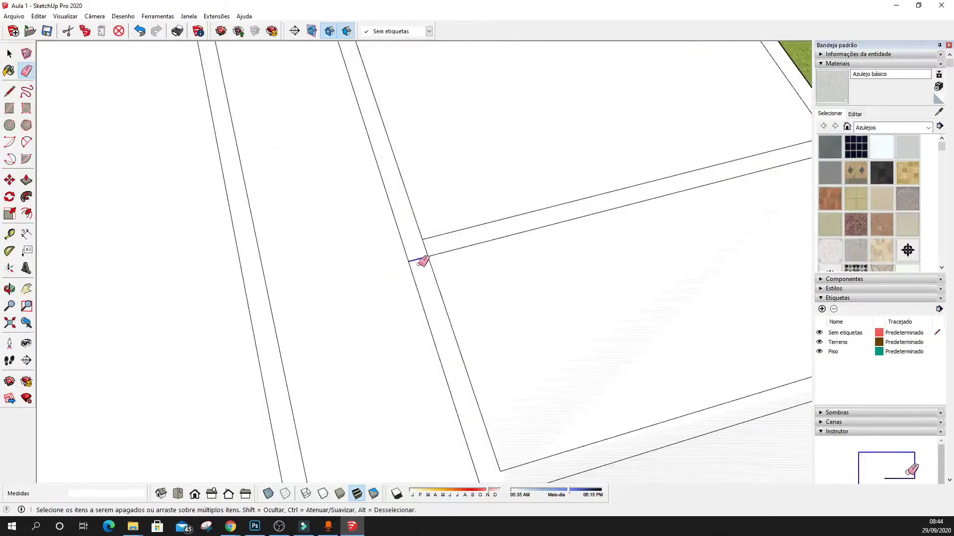
scroll(532, 247, down, 3)
scroll(506, 245, up, 2)
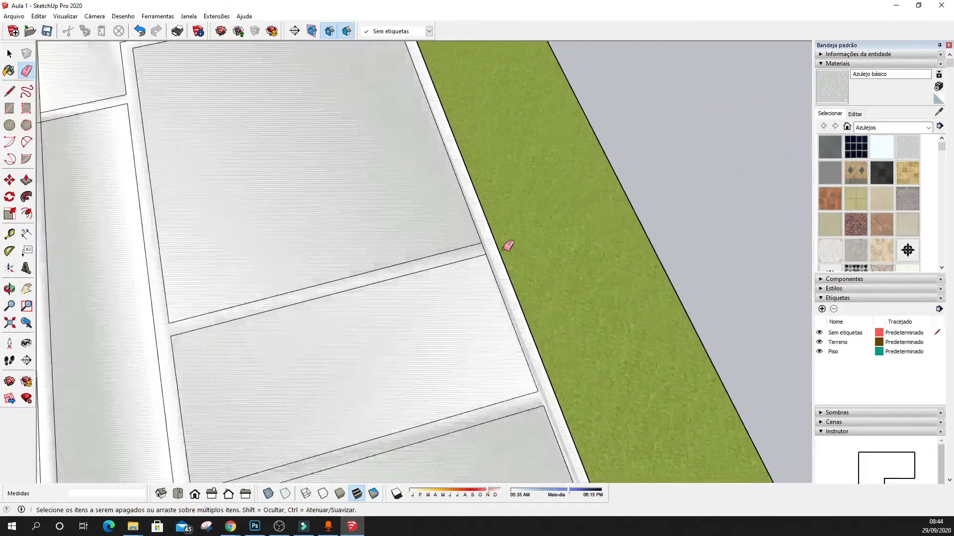
scroll(575, 334, down, 3)
scroll(516, 253, up, 3)
scroll(516, 253, up, 2)
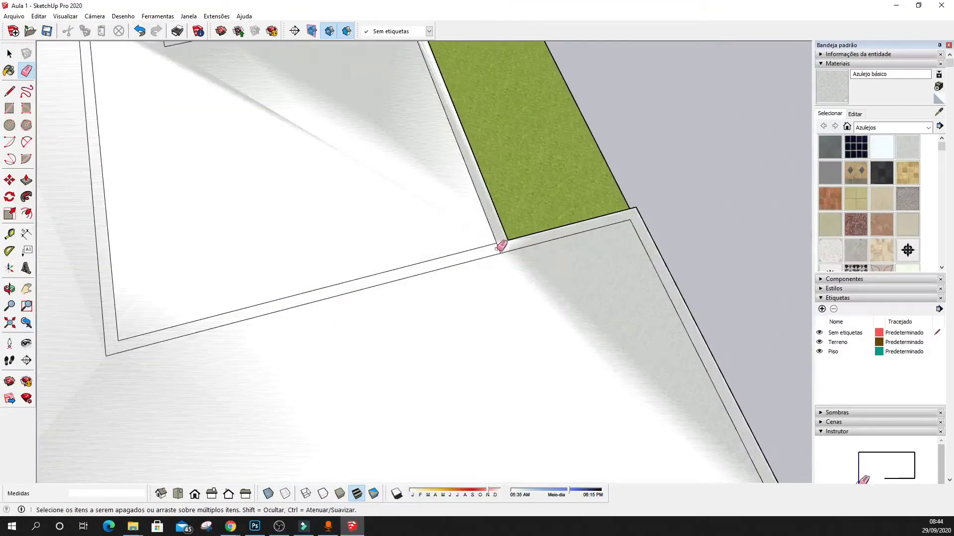
scroll(532, 241, up, 1)
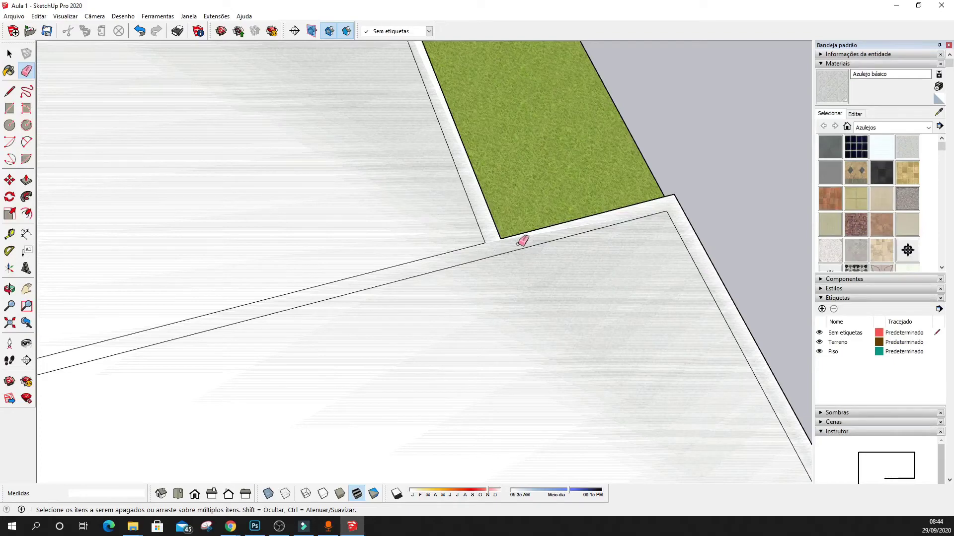
scroll(517, 247, down, 3)
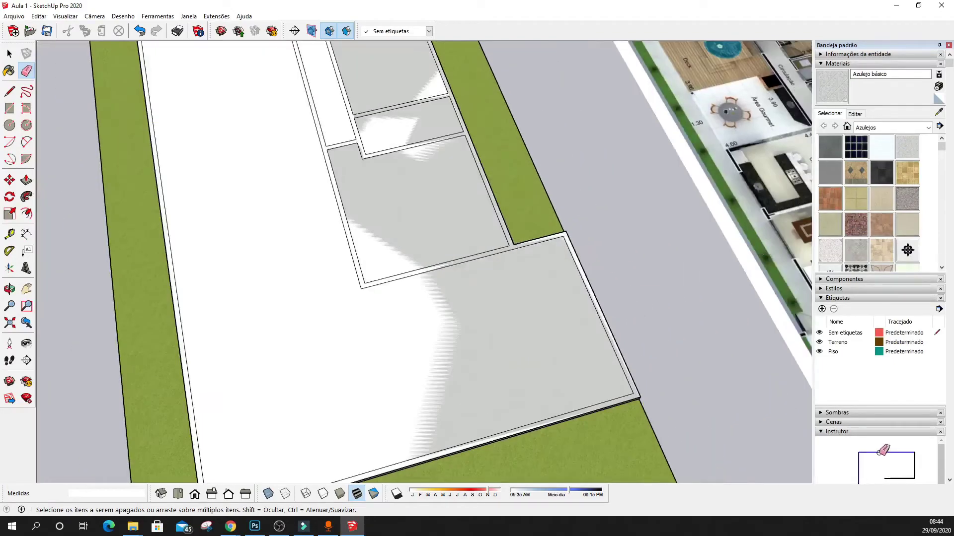
scroll(471, 272, down, 3)
Zoom into the reference floor-plan image to compare, then back out to the lot
scroll(788, 241, up, 3)
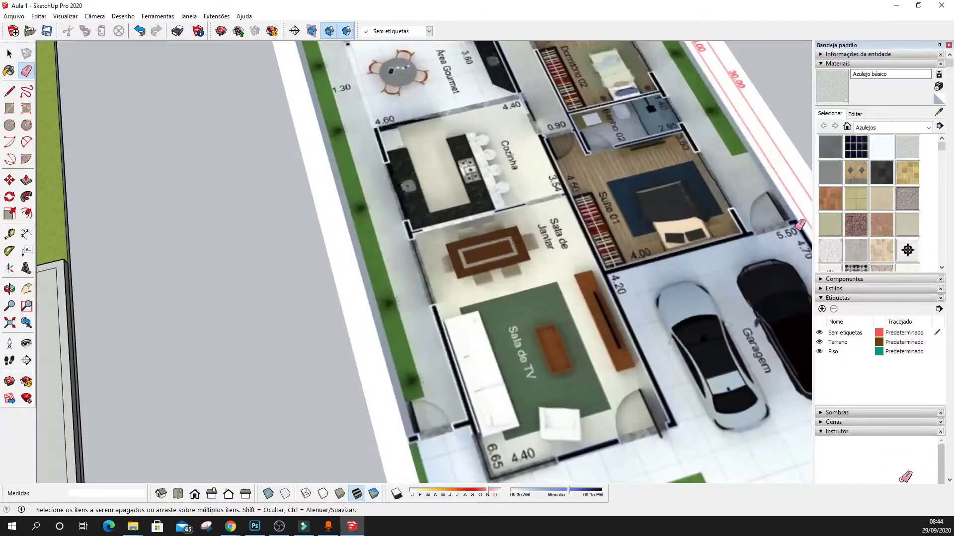
scroll(301, 183, down, 3)
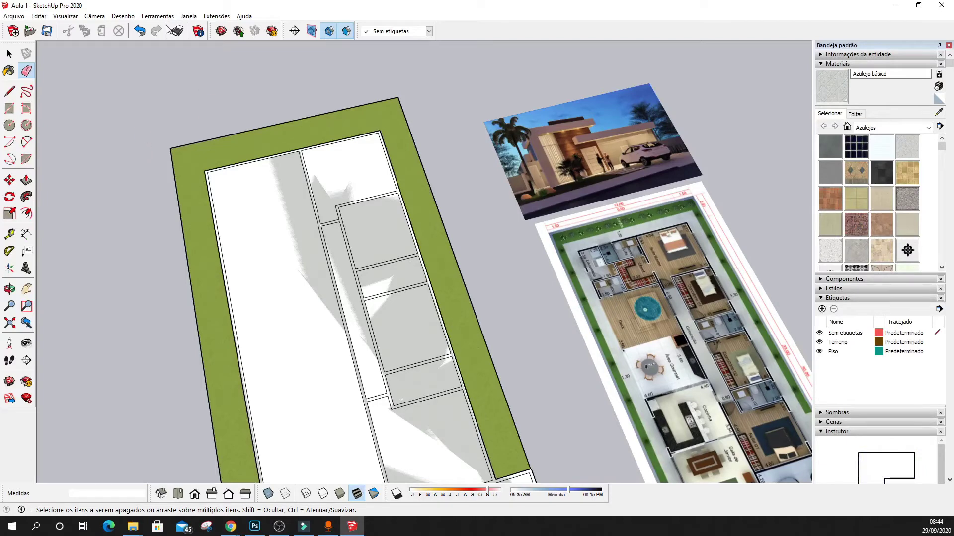
scroll(282, 157, up, 3)
Outline a 1,4 m deep room at the floor's top-left corner and select its new edges
key(l)
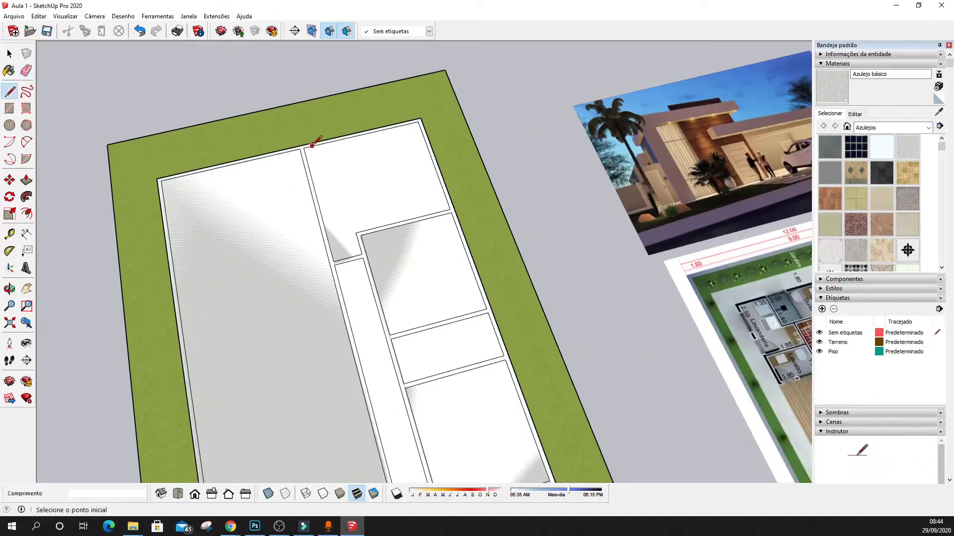
scroll(285, 170, down, 2)
scroll(317, 160, up, 1)
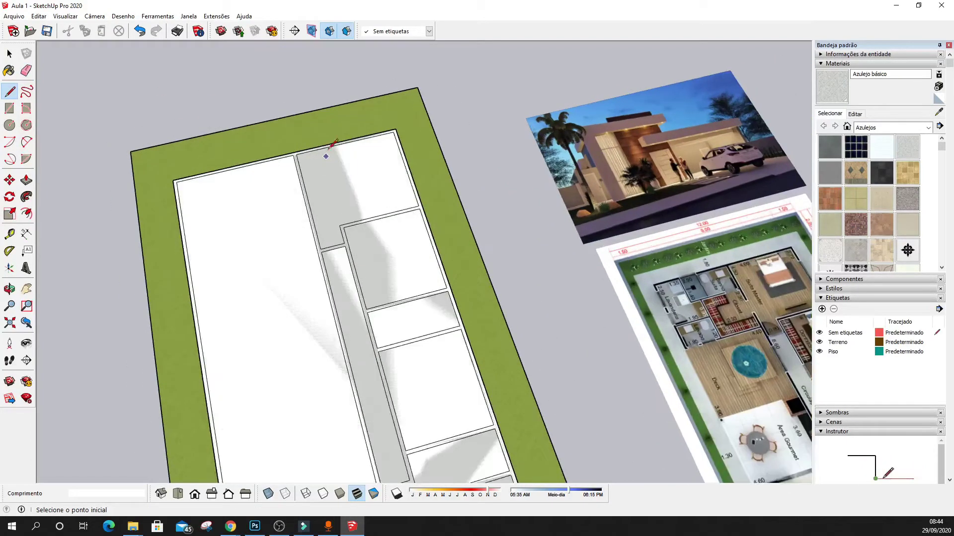
click(293, 156)
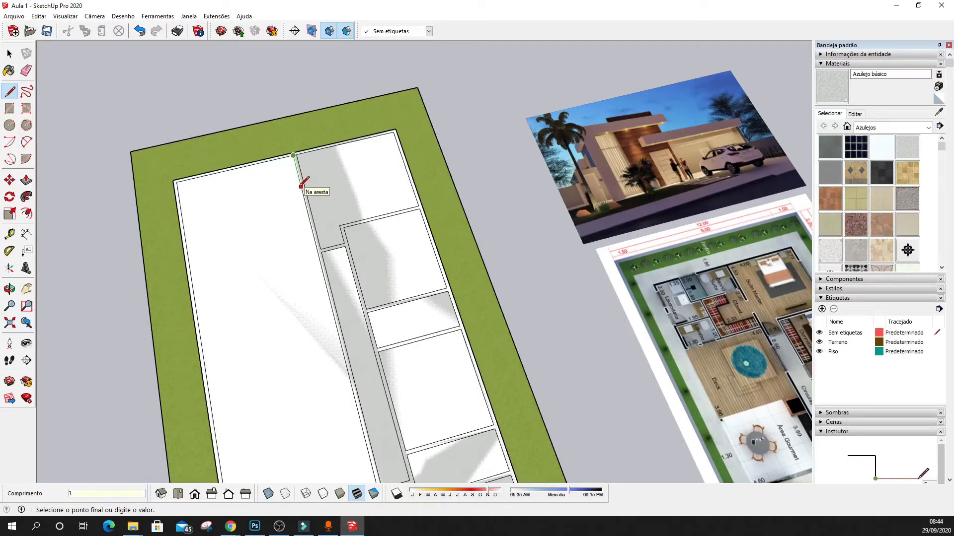
text(4)
key(Return)
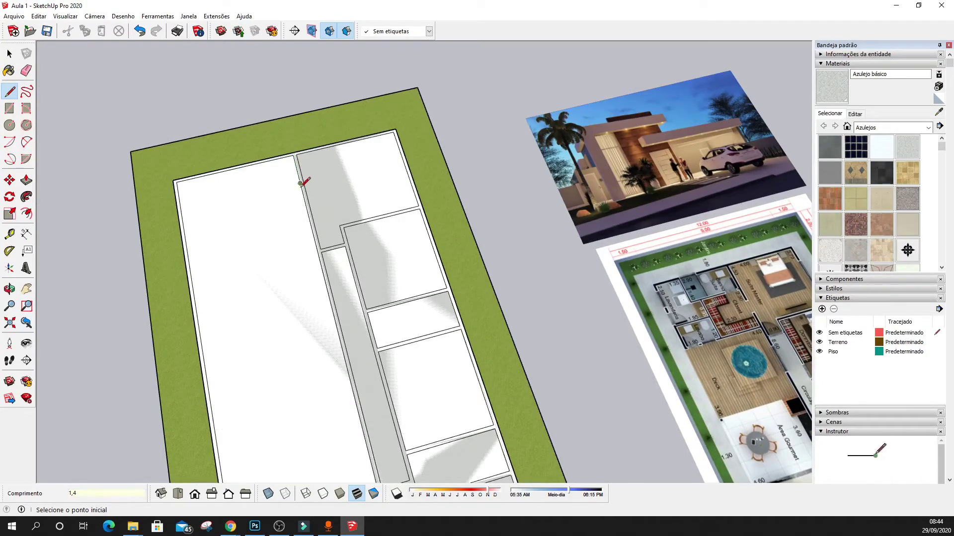
click(300, 183)
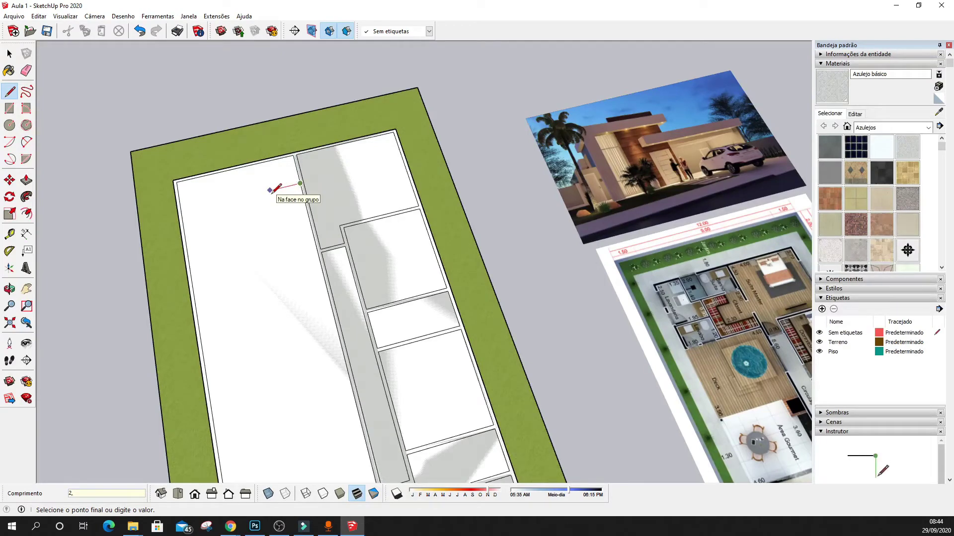
text(2,)
key(Return)
click(222, 172)
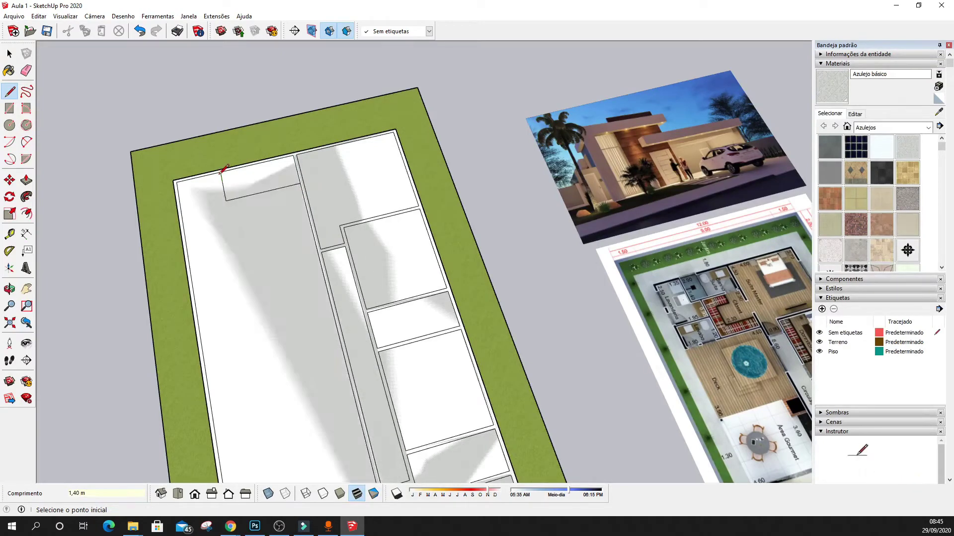
key(space)
click(255, 196)
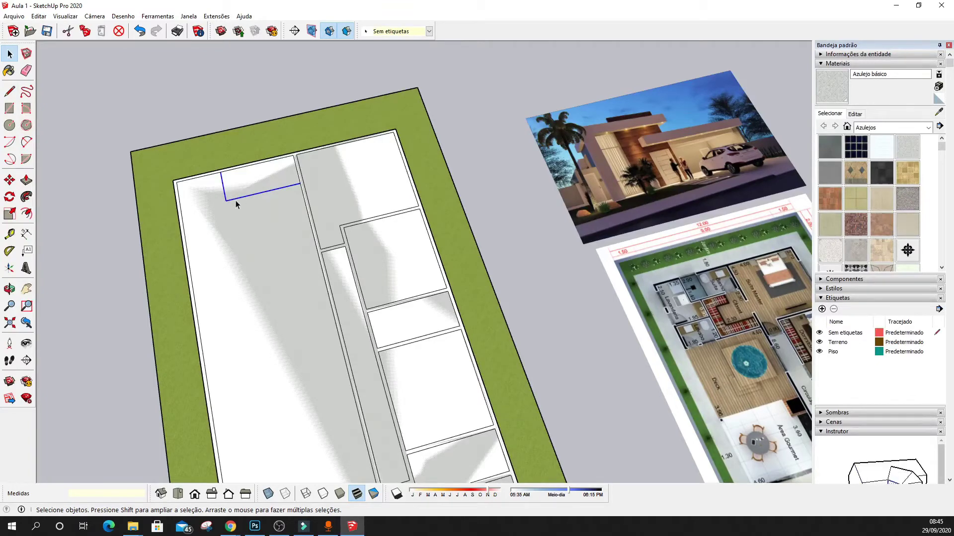
Offset the small top-left room's left and bottom edges by 0,13 m
scroll(235, 201, up, 1)
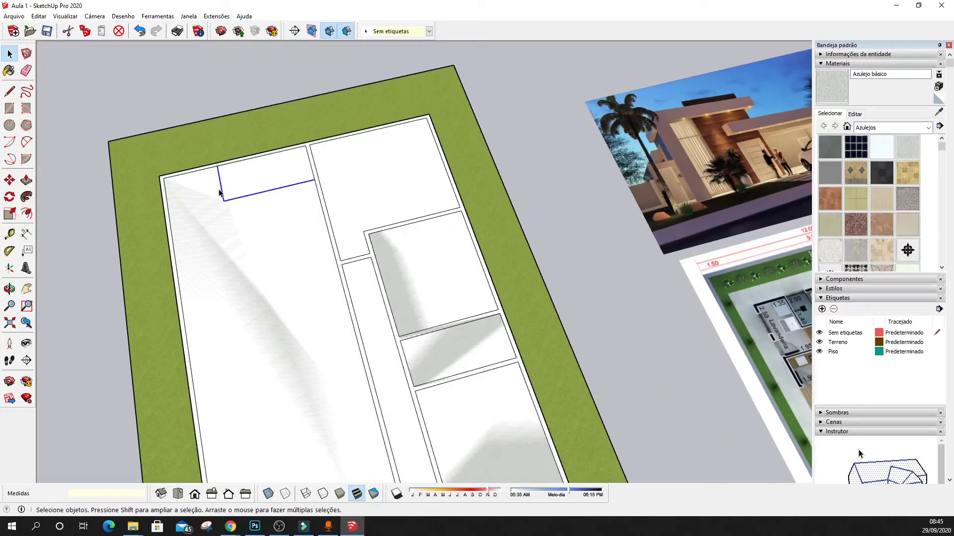
key(f)
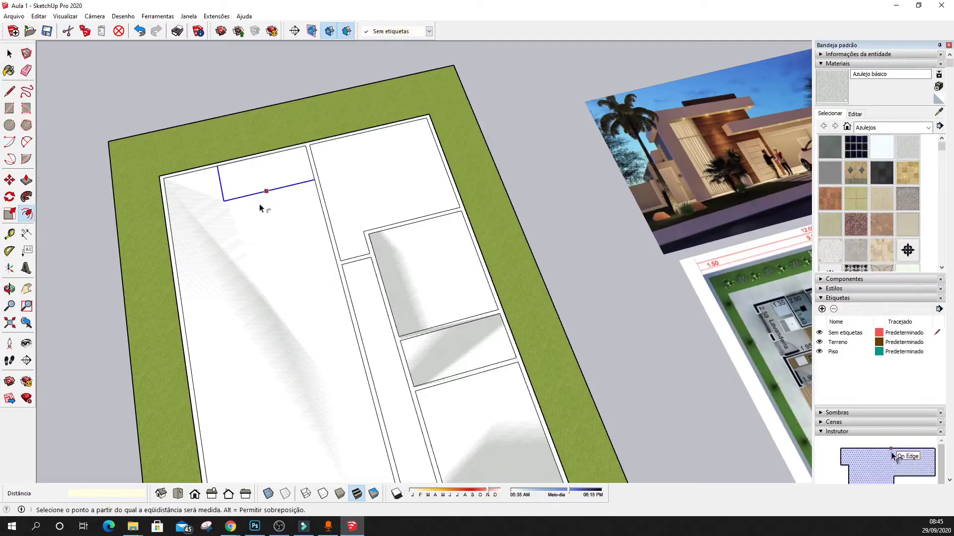
click(231, 209)
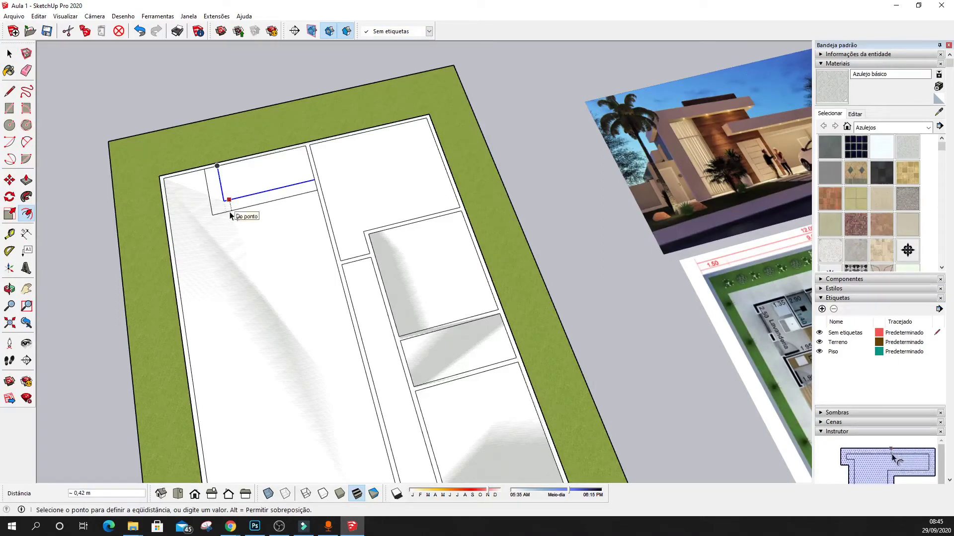
key(Return)
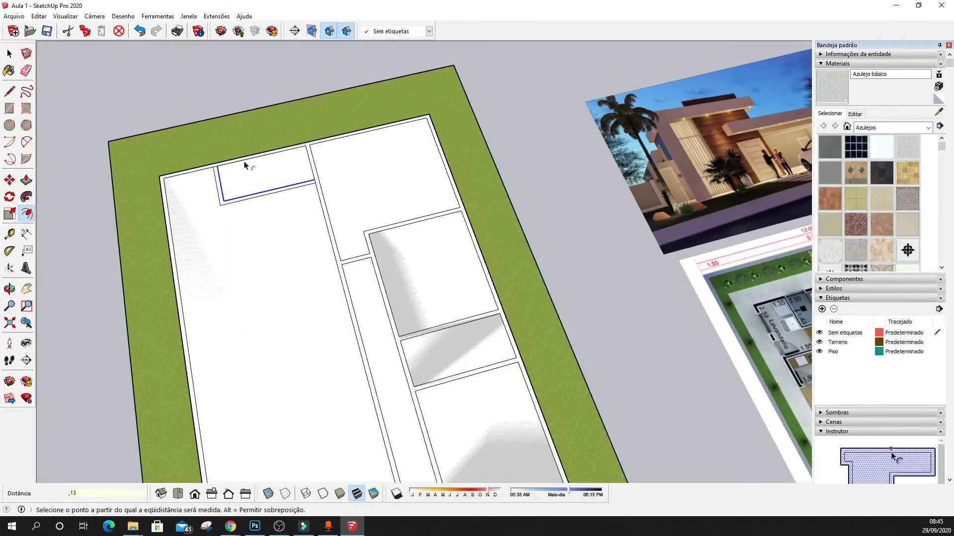
scroll(245, 160, down, 3)
key(space)
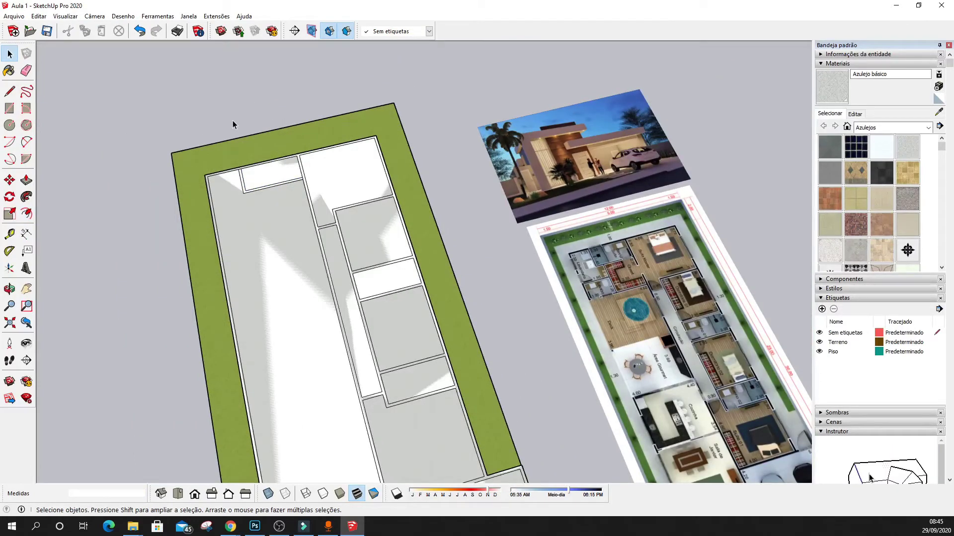
scroll(238, 204, up, 3)
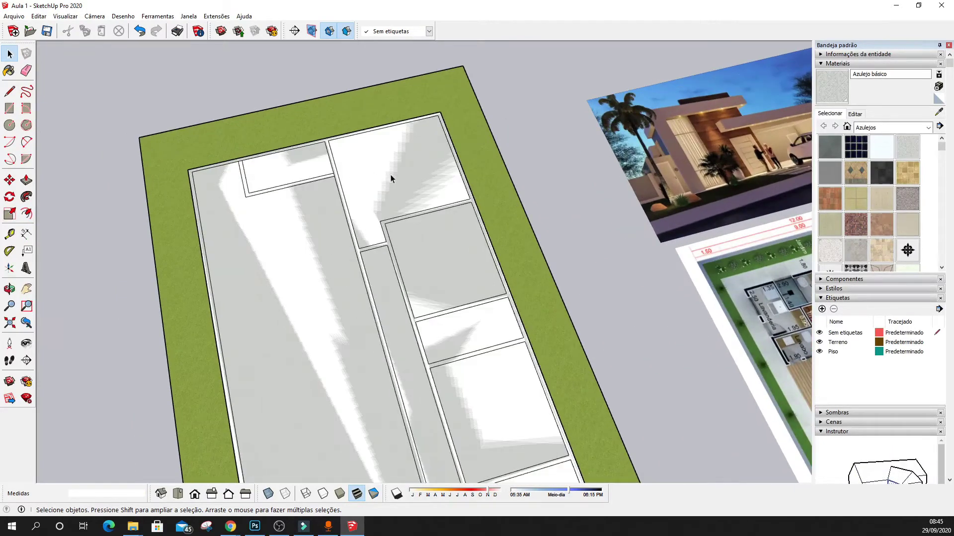
scroll(299, 199, down, 2)
scroll(380, 261, up, 3)
key(l)
Draw two 2,3 m wall lines starting from the central wall's corner
click(376, 192)
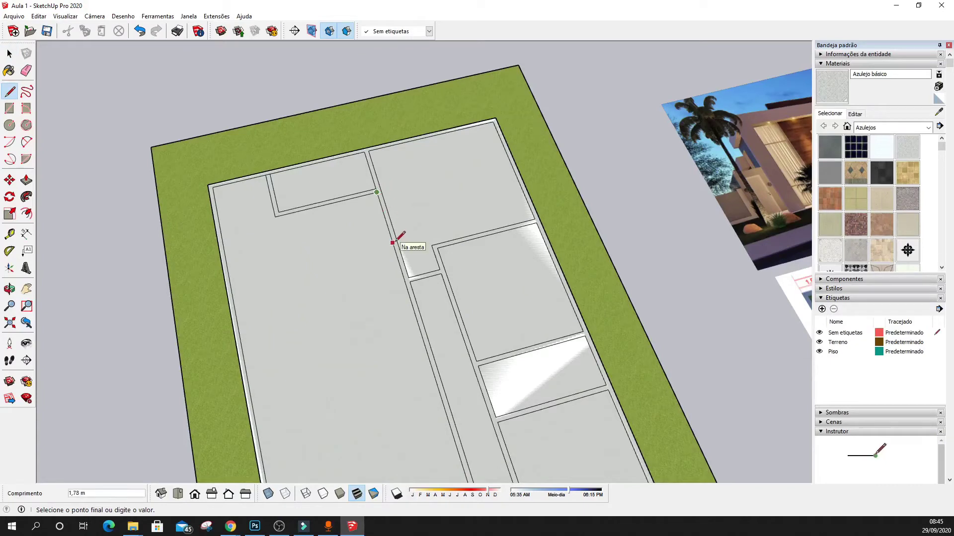
text(2,3)
key(Return)
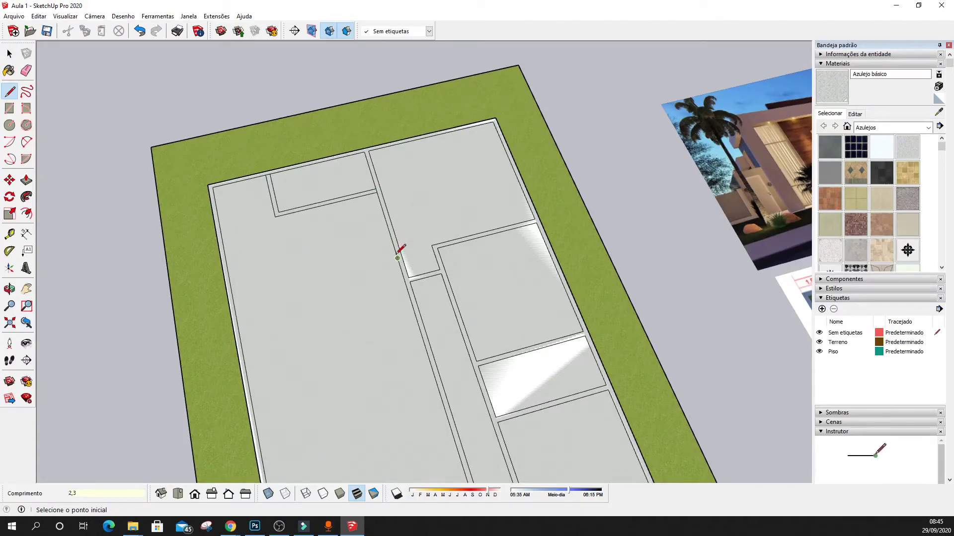
click(397, 258)
text(2,3)
key(Return)
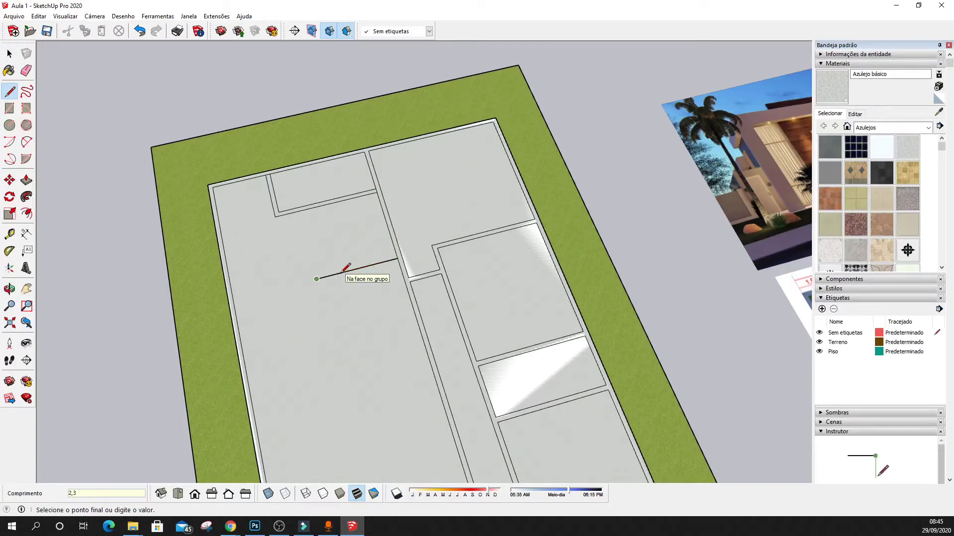
scroll(298, 259, up, 3)
Draw a 1,2 m line from the new room's corner to the outer wall, splitting the face
key(space)
key(l)
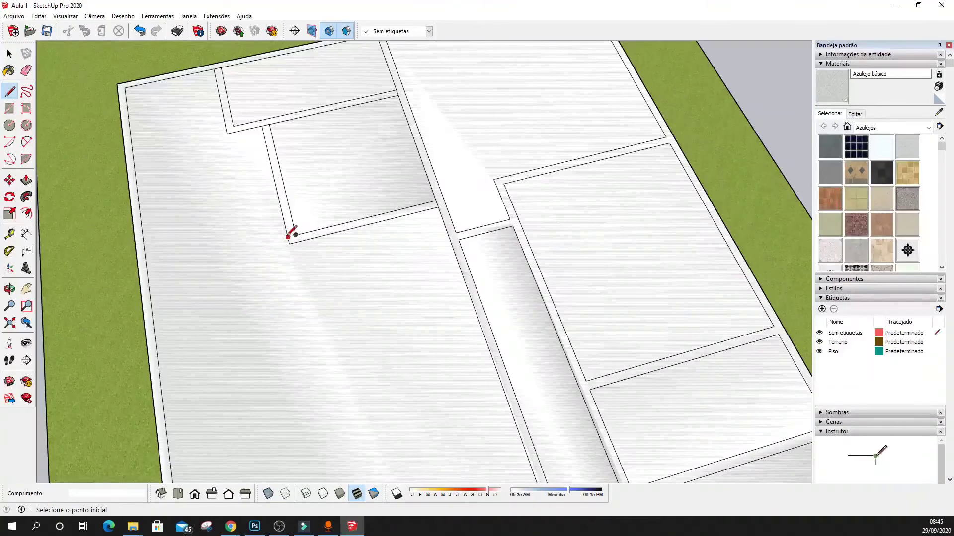
click(292, 235)
scroll(292, 234, down, 3)
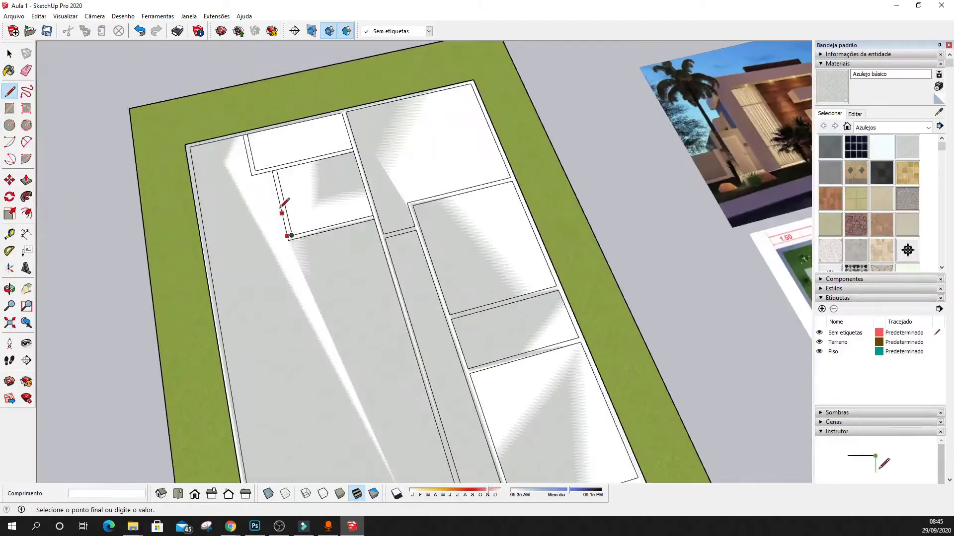
text(1)
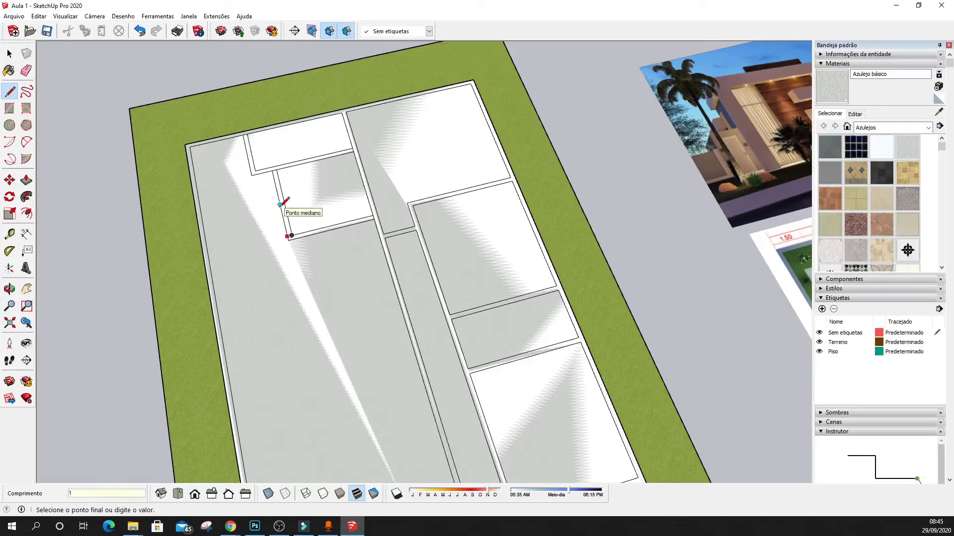
text(,2)
key(Return)
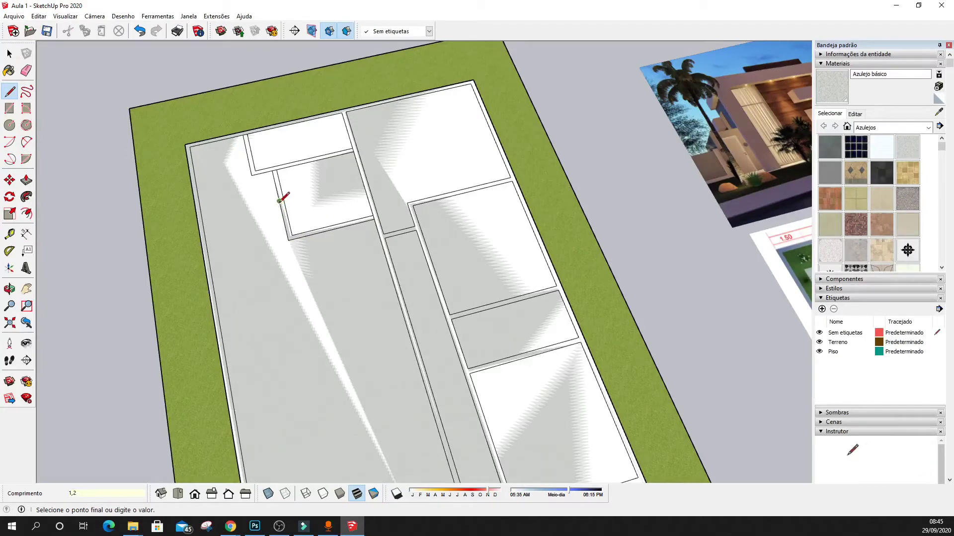
click(204, 219)
Draw two lines from the face corners to the outer wall, dividing the left strip
click(292, 238)
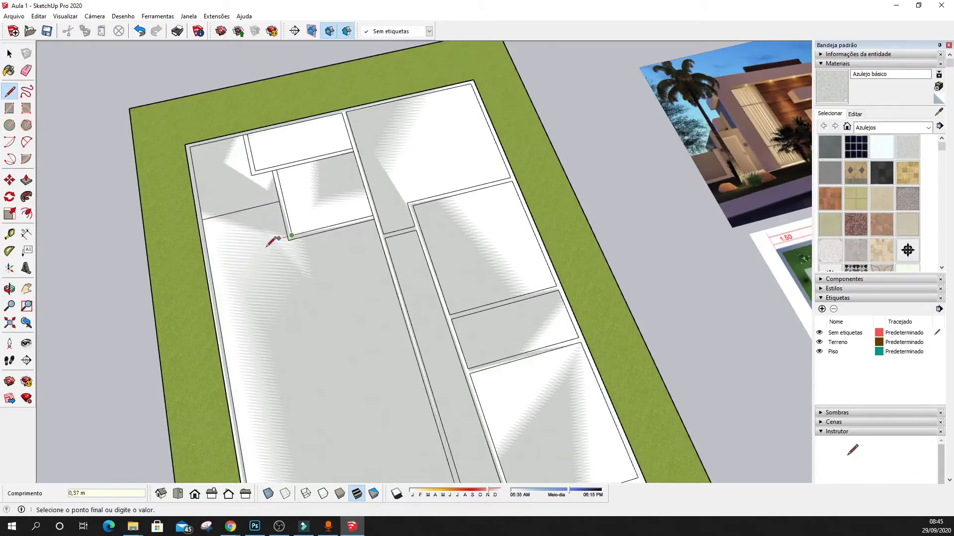
key(Escape)
click(289, 239)
click(209, 259)
click(292, 236)
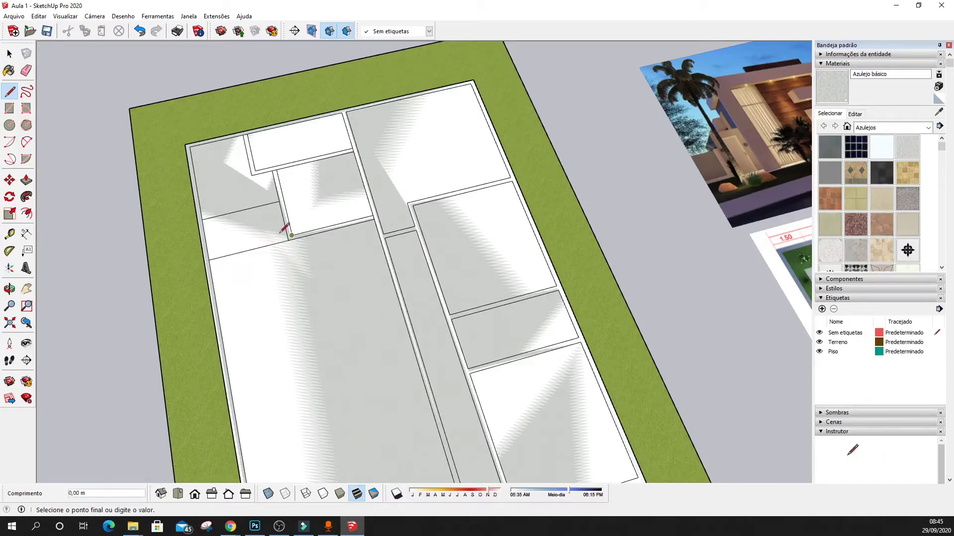
click(209, 259)
Select the new cross edge and start a Ctrl move-copy from its base point
key(space)
click(248, 246)
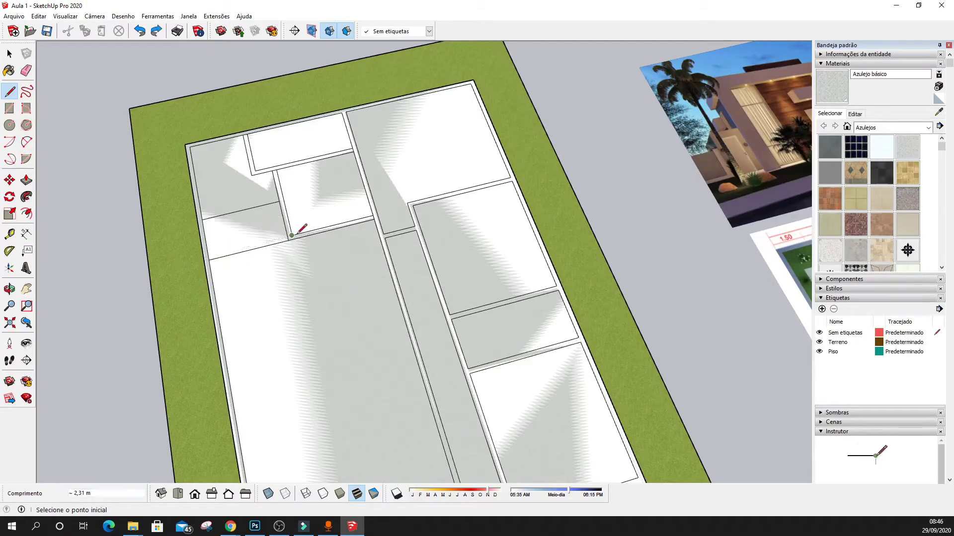
key(m)
key(ctrl)
click(259, 244)
scroll(258, 244, up, 4)
text(,13)
key(Return)
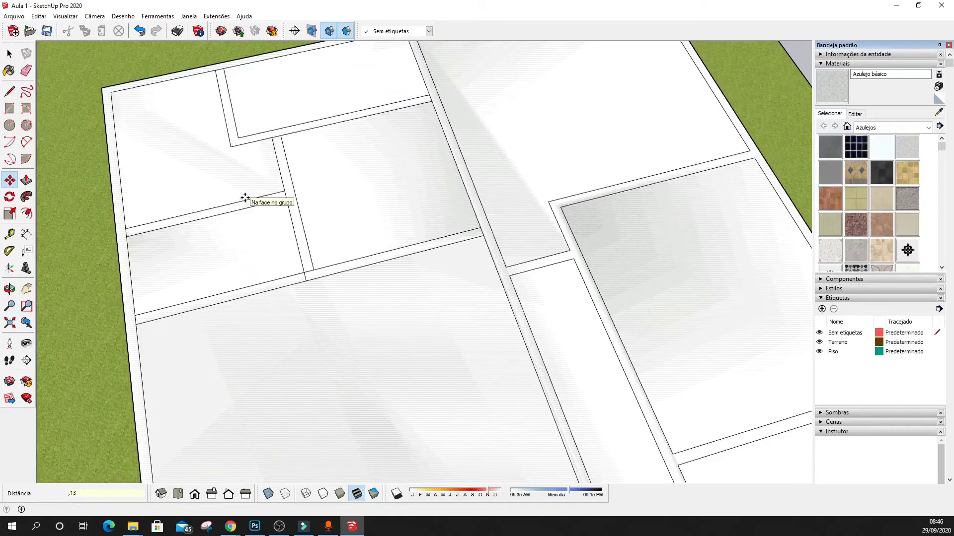
scroll(241, 275, down, 6)
mouse_move(419, 271)
middle_down()
mouse_move(324, 219)
mouse_move(313, 188)
mouse_move(367, 219)
middle_up()
scroll(447, 149, up, 4)
key(e)
mouse_move(462, 112)
middle_down()
mouse_move(461, 163)
mouse_move(515, 120)
middle_up()
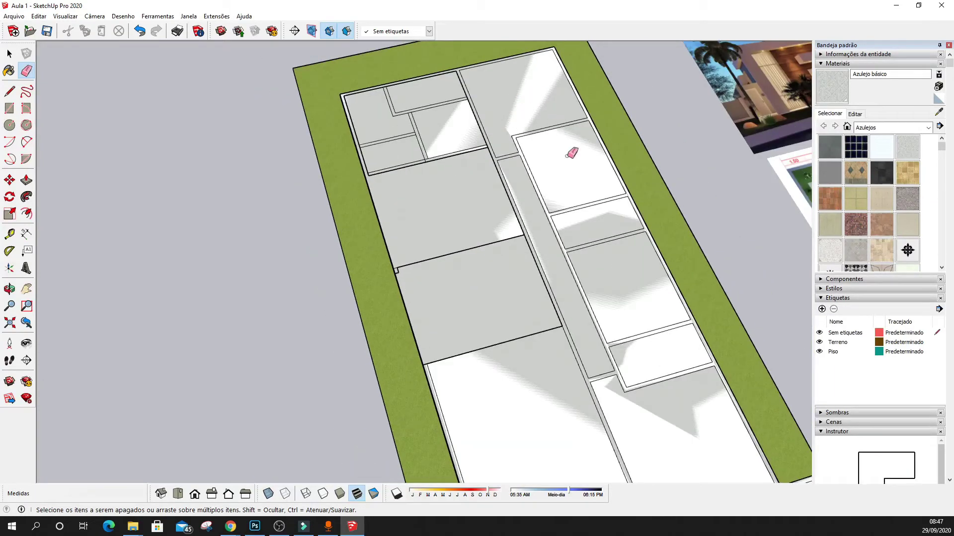
scroll(507, 306, up, 4)
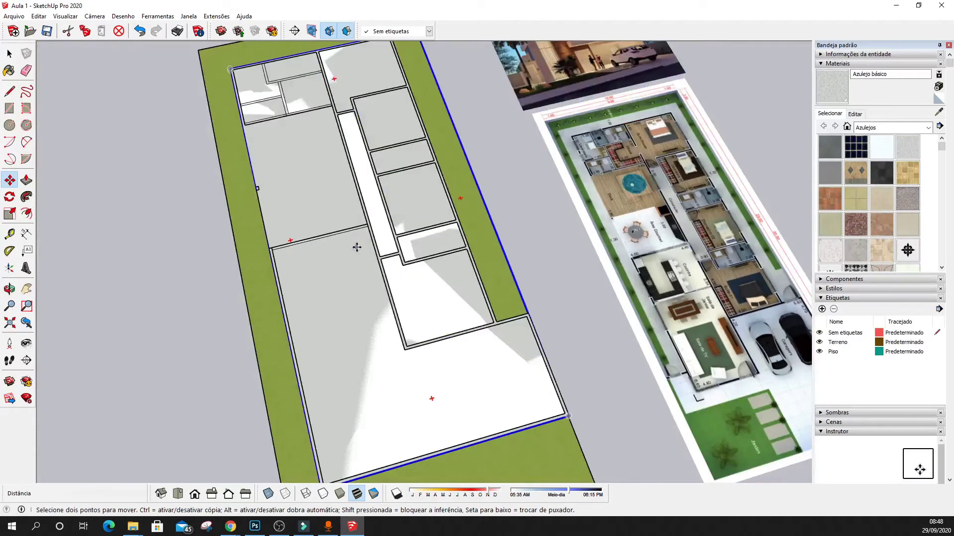
Draw a line from a room's edge to that edge's midpoint
key(l)
click(368, 226)
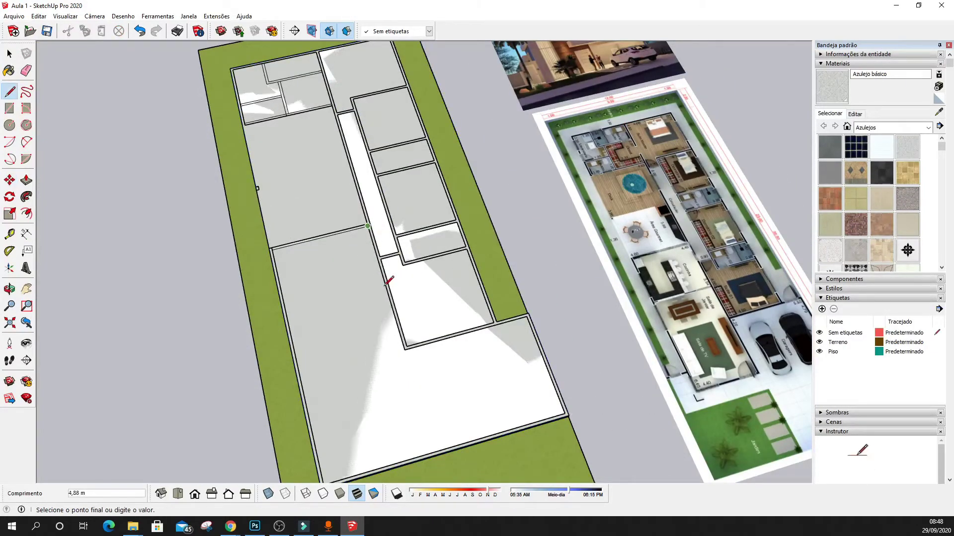
click(386, 285)
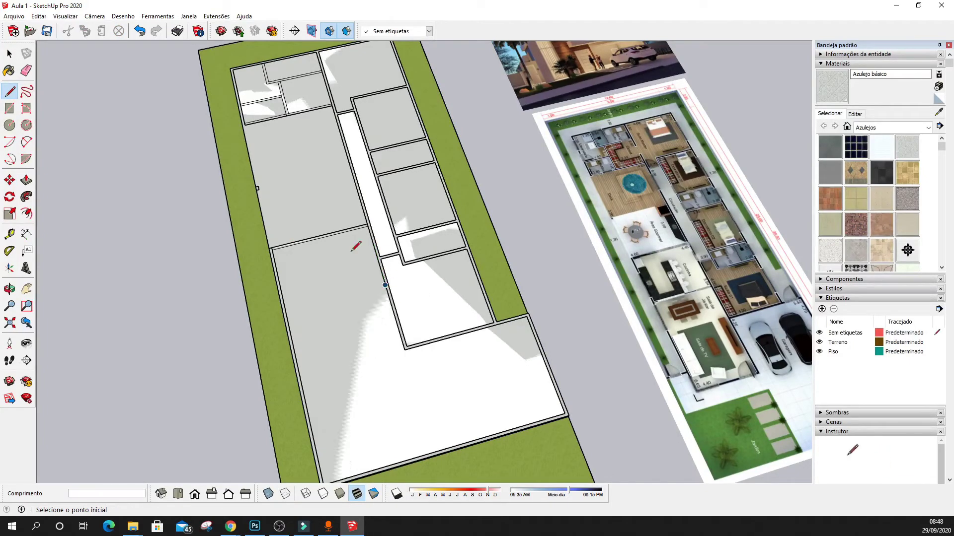
Copy the blue cross-wall edge 6,65 m lower, placing it across the front room near the front wall
key(m)
scroll(455, 257, up, 5)
scroll(454, 258, up, 1)
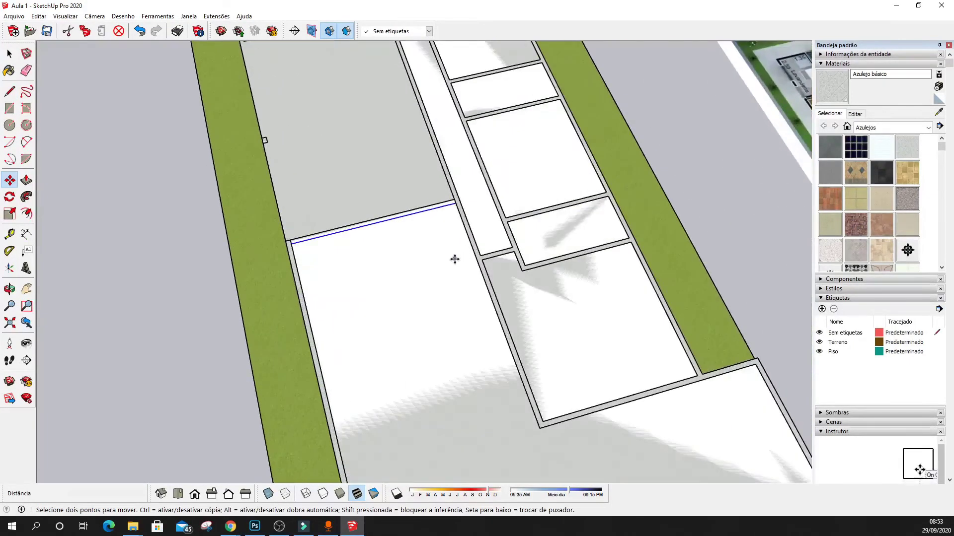
scroll(626, 247, up, 3)
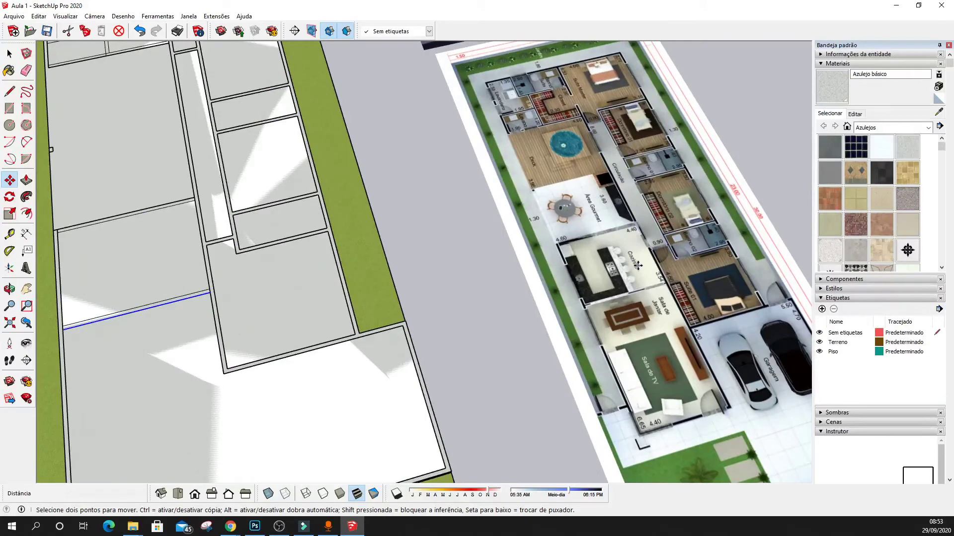
scroll(692, 333, up, 1)
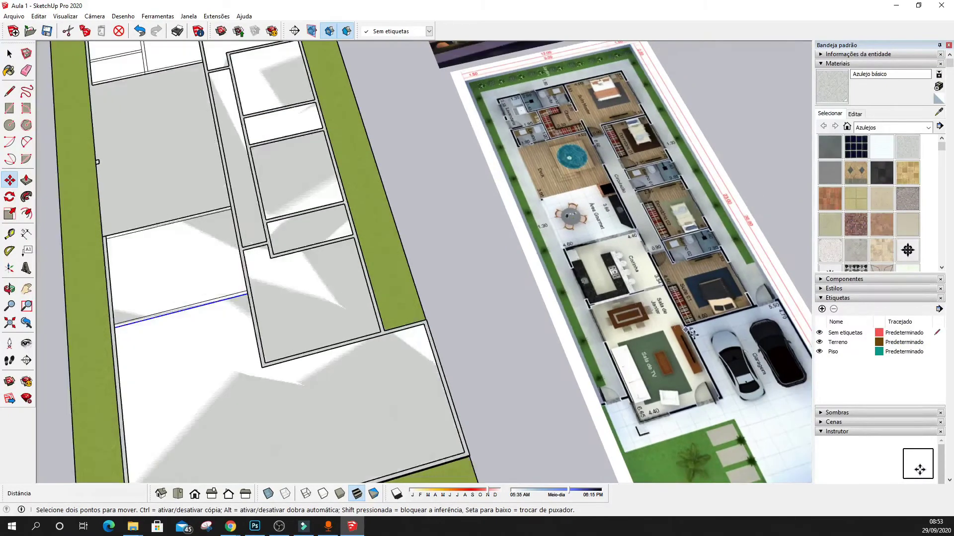
scroll(692, 332, up, 1)
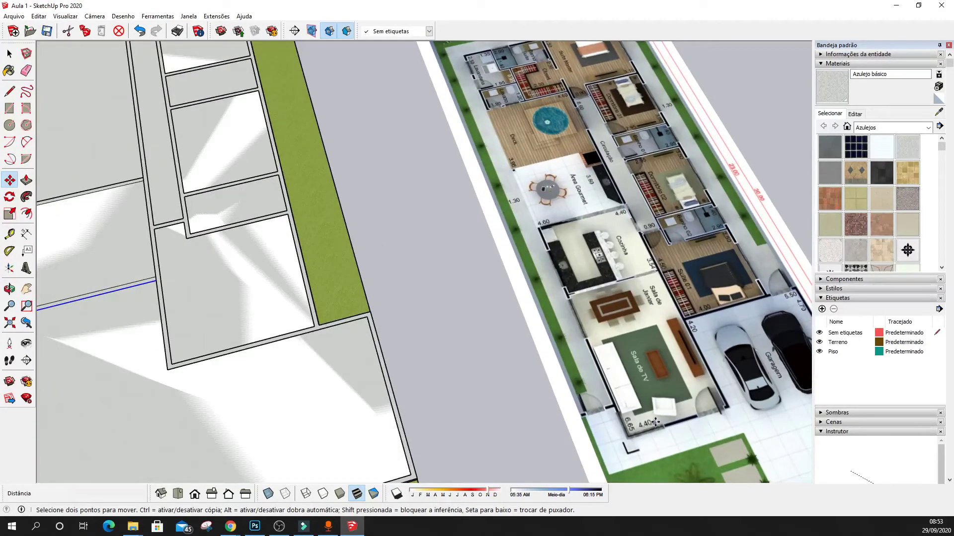
scroll(675, 422, down, 1)
key(ctrl)
click(319, 323)
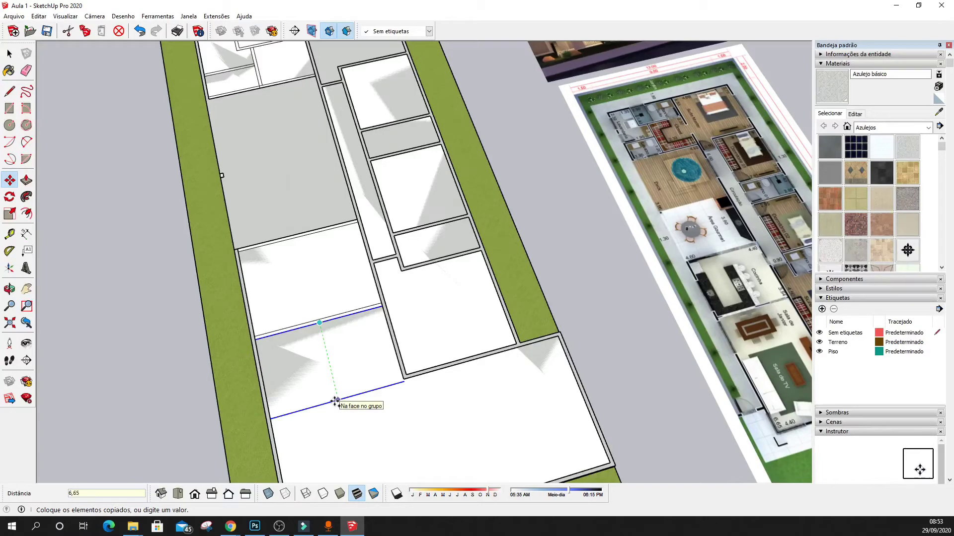
click(335, 402)
scroll(351, 289, down, 2)
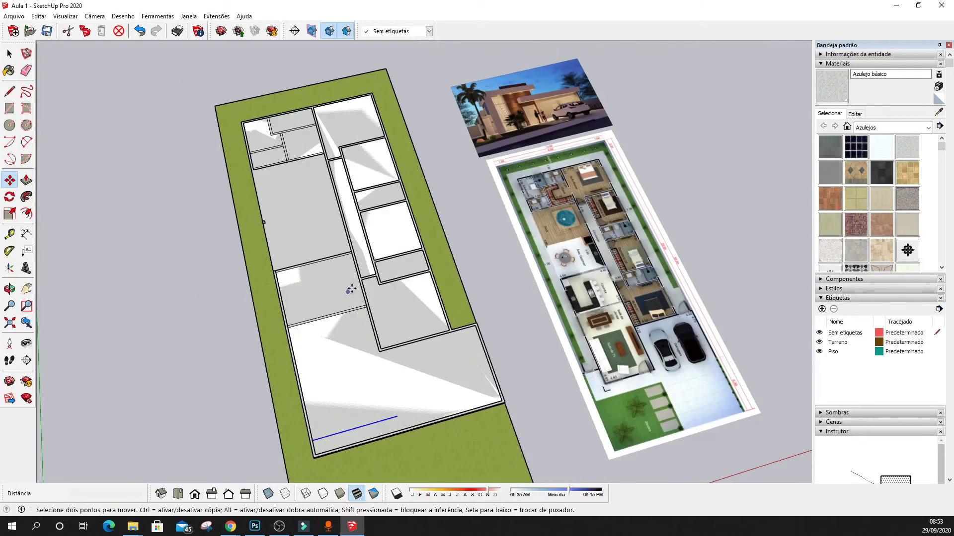
scroll(398, 416, up, 2)
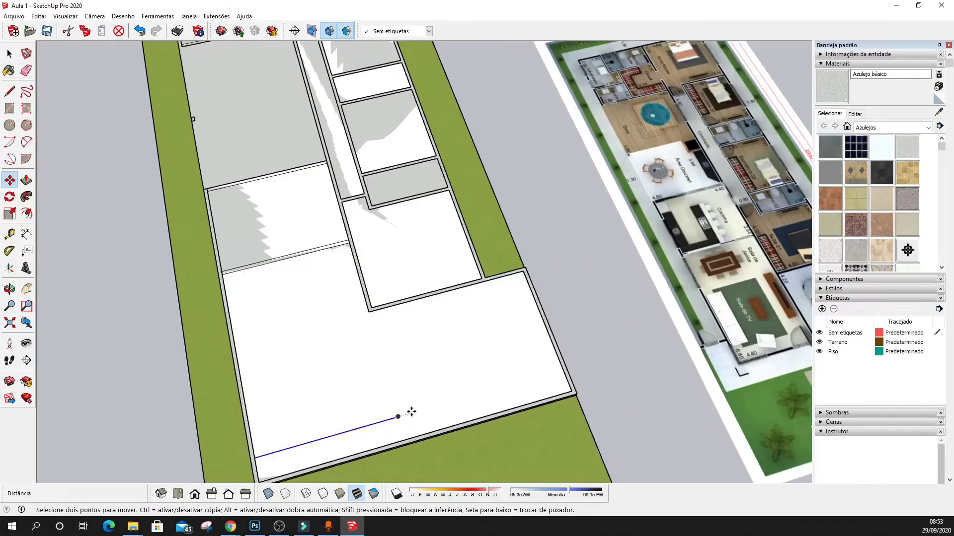
Draw lines from the interior wall corners to both ends of the copied edge
key(l)
click(368, 312)
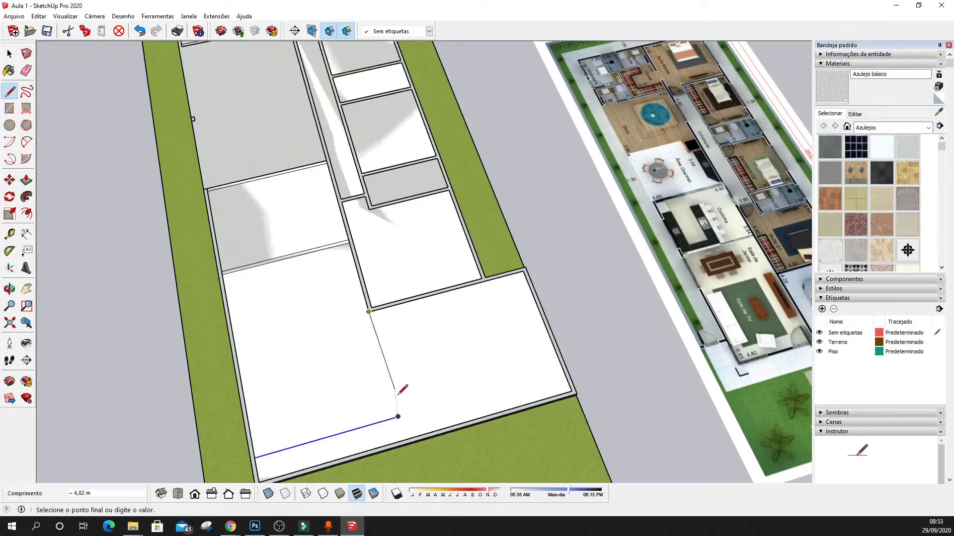
click(398, 416)
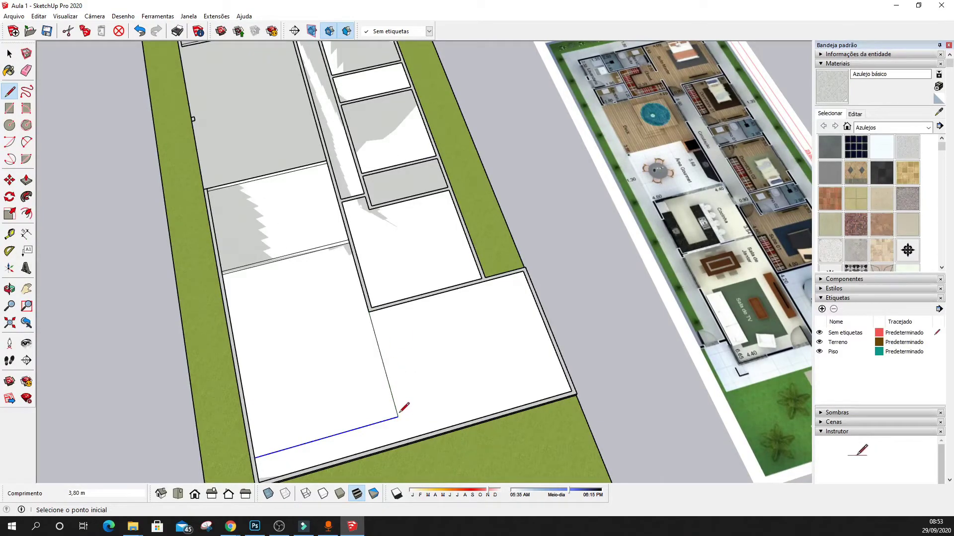
click(371, 308)
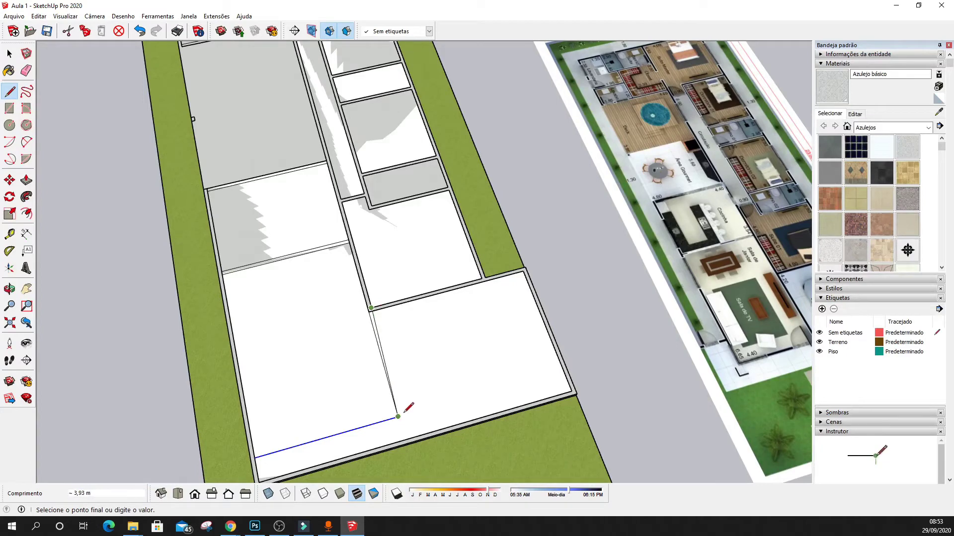
scroll(402, 416, up, 5)
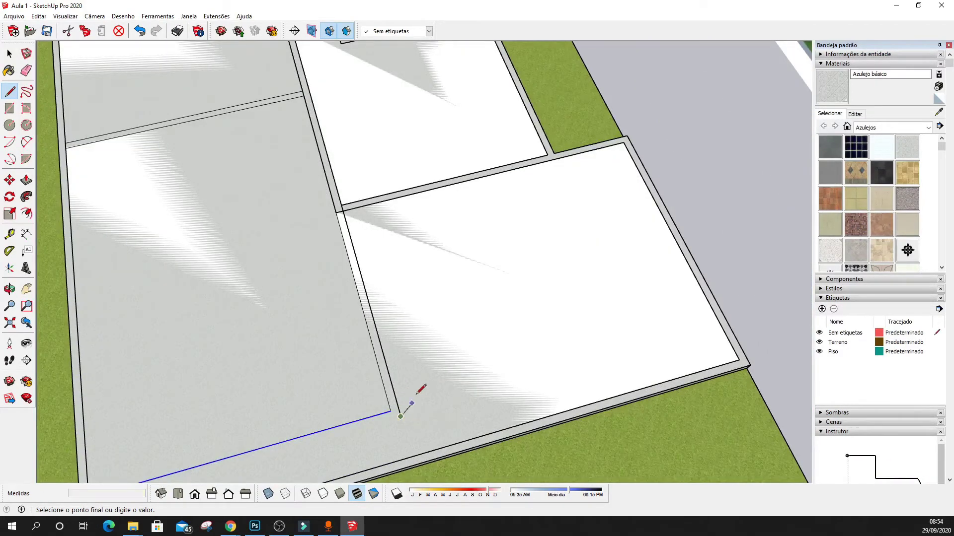
scroll(409, 397, down, 5)
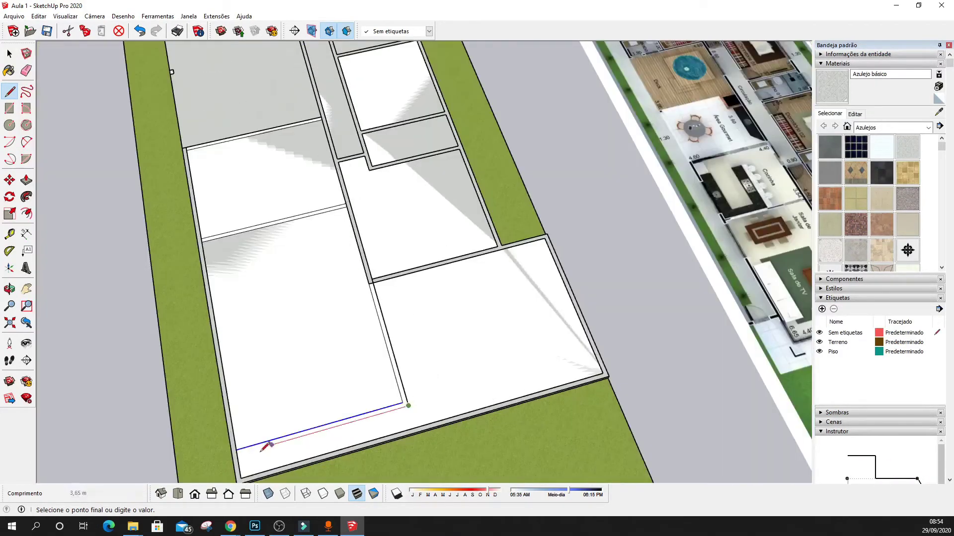
click(232, 456)
scroll(473, 335, down, 5)
scroll(400, 389, up, 7)
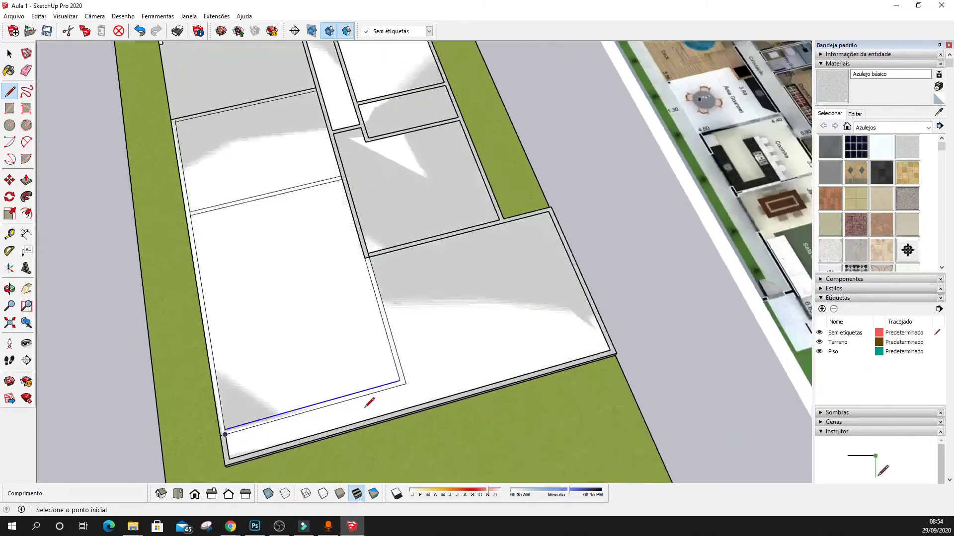
scroll(366, 405, down, 5)
scroll(363, 397, up, 6)
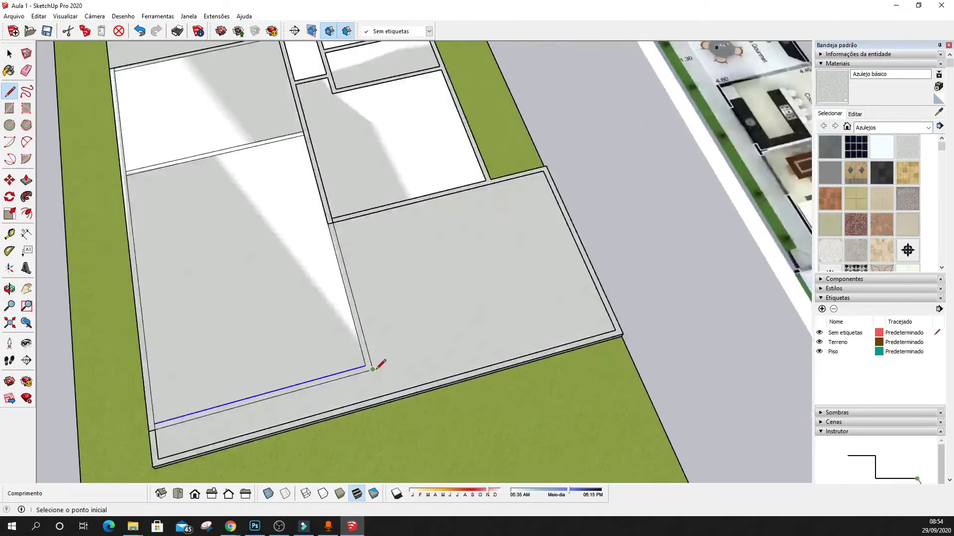
Draw a short line from the new room's corner down to the front wall
click(373, 369)
scroll(375, 377, down, 5)
scroll(379, 390, up, 6)
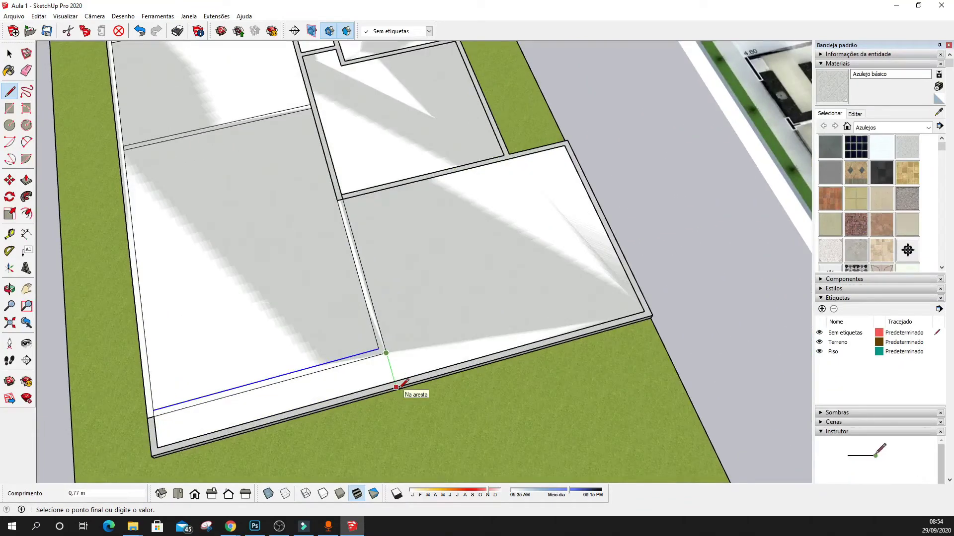
click(396, 387)
scroll(564, 277, down, 6)
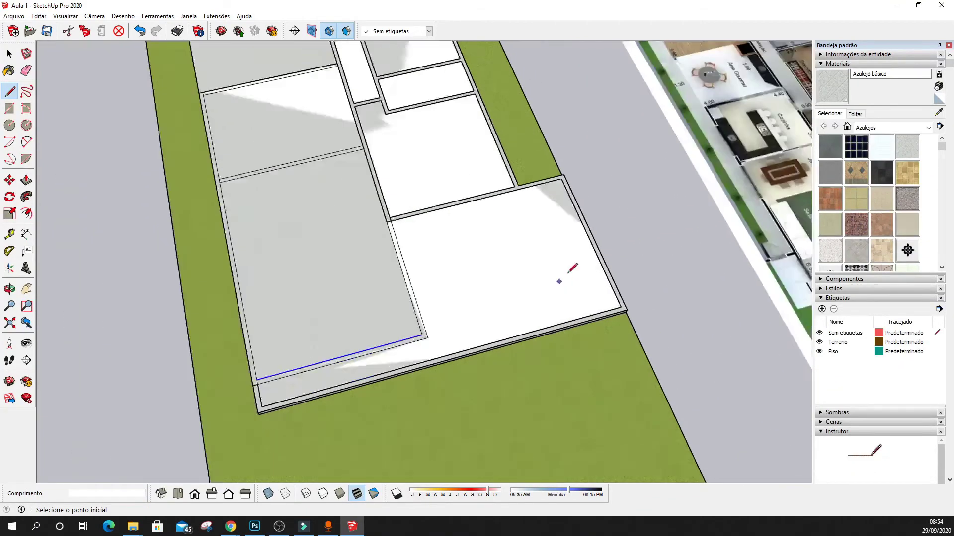
scroll(617, 345, up, 2)
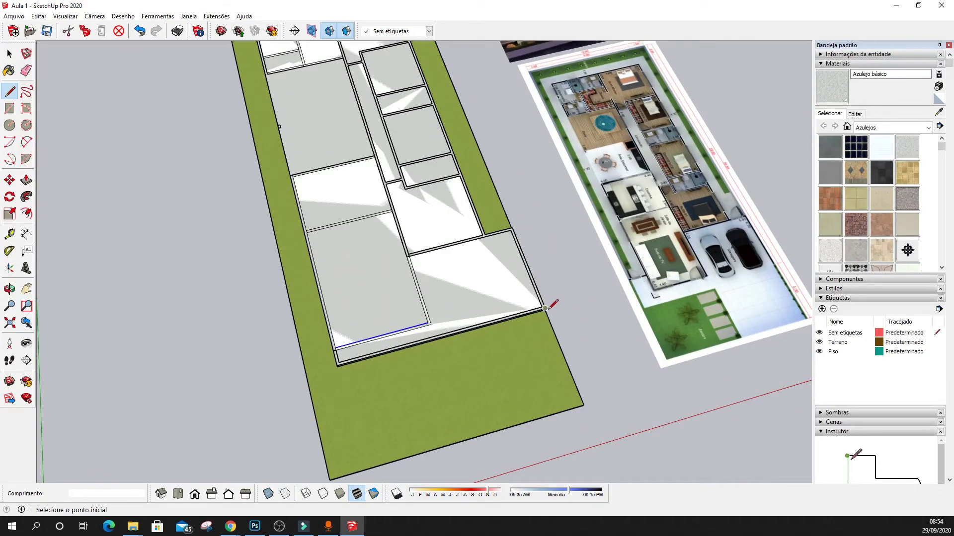
scroll(548, 312, up, 2)
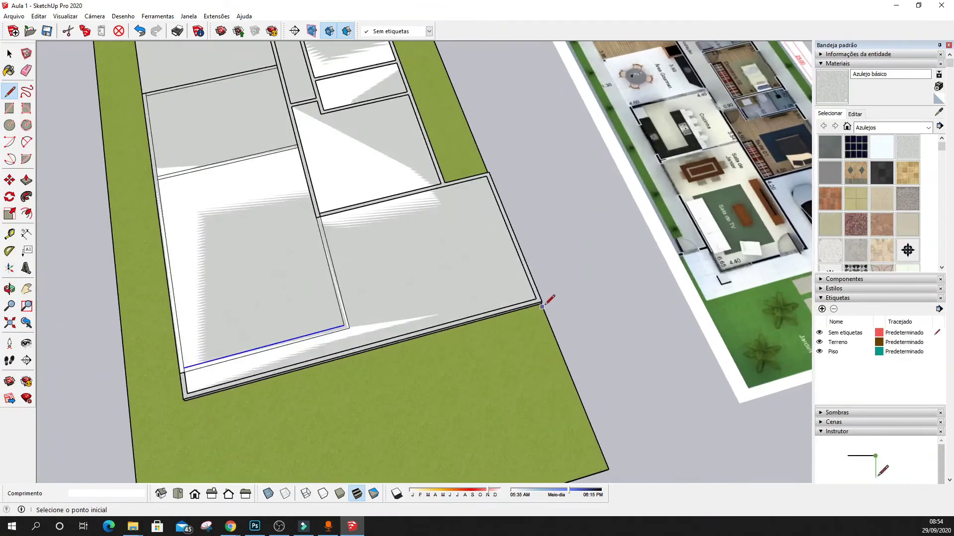
Draw an edge from the slab's front corner to the lot's front corner
click(542, 306)
scroll(542, 306, down, 2)
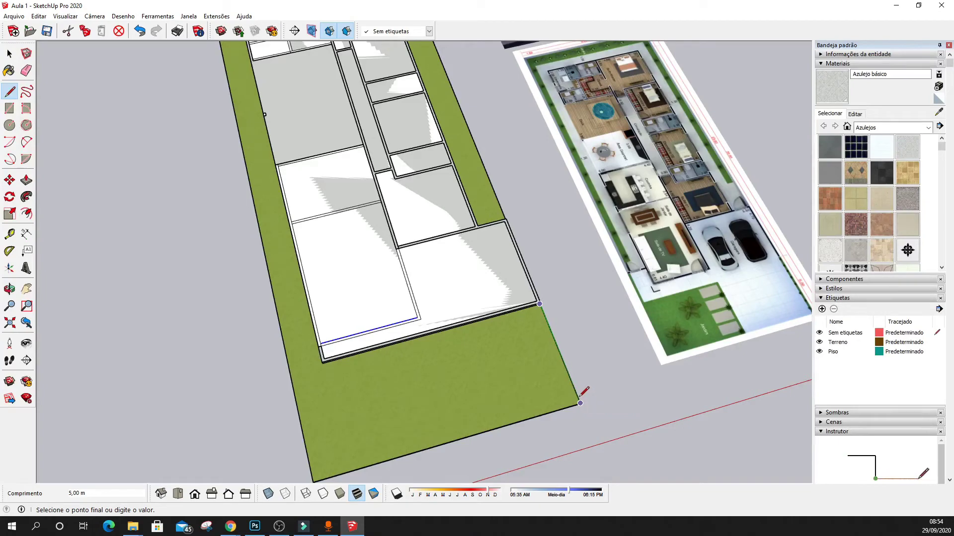
click(581, 398)
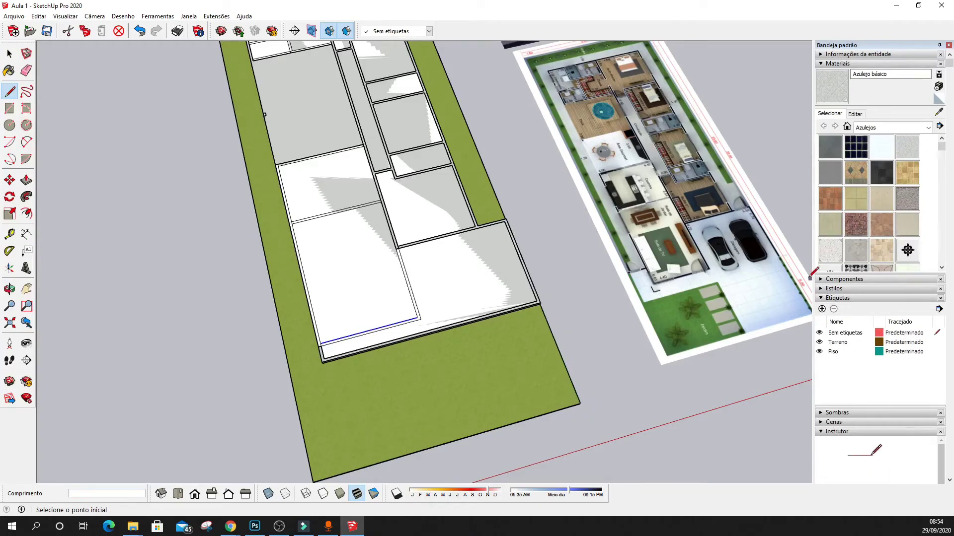
scroll(570, 298, up, 5)
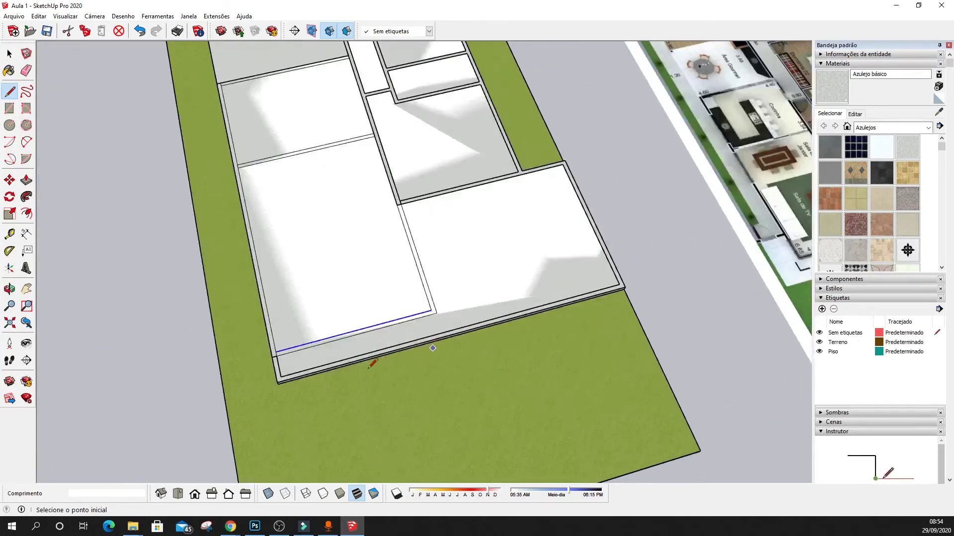
scroll(372, 364, up, 4)
Open the Piso slab group for editing and push its front face out 0,13 m
middle_drag(332, 387, 362, 304)
key(space)
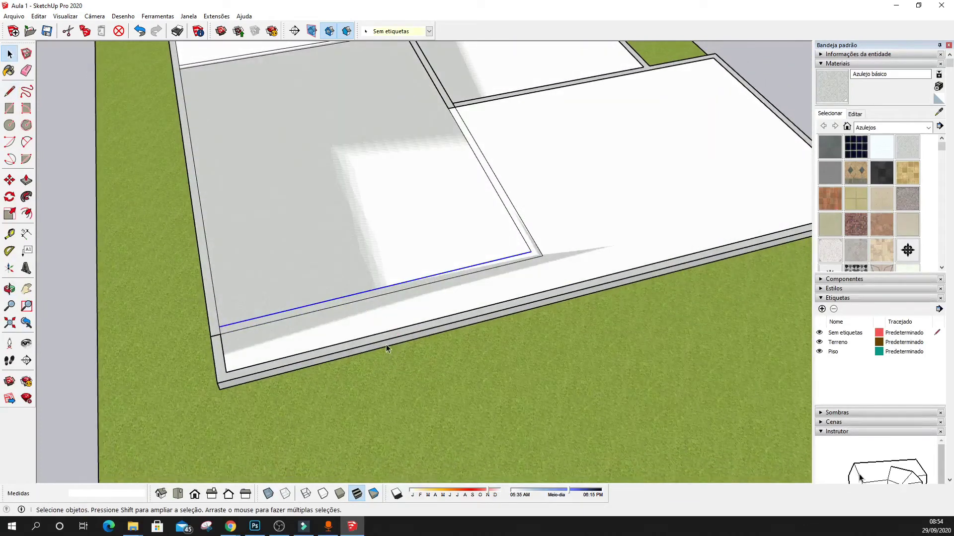
click(386, 345)
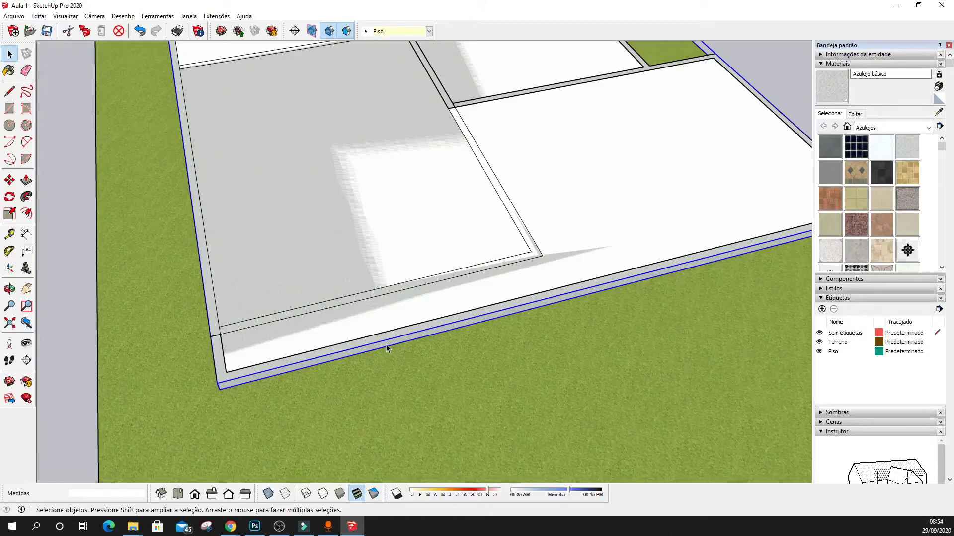
double_click(386, 346)
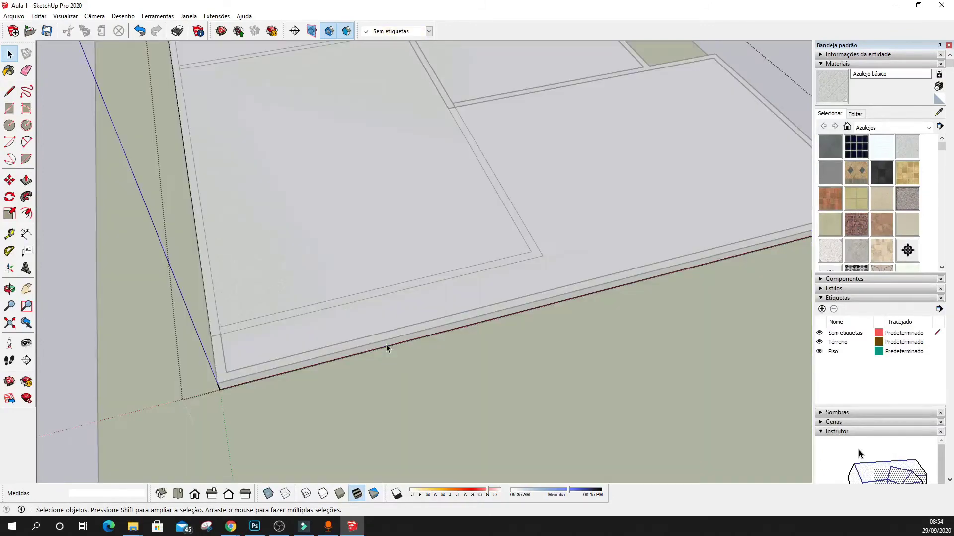
middle_drag(358, 415, 416, 361)
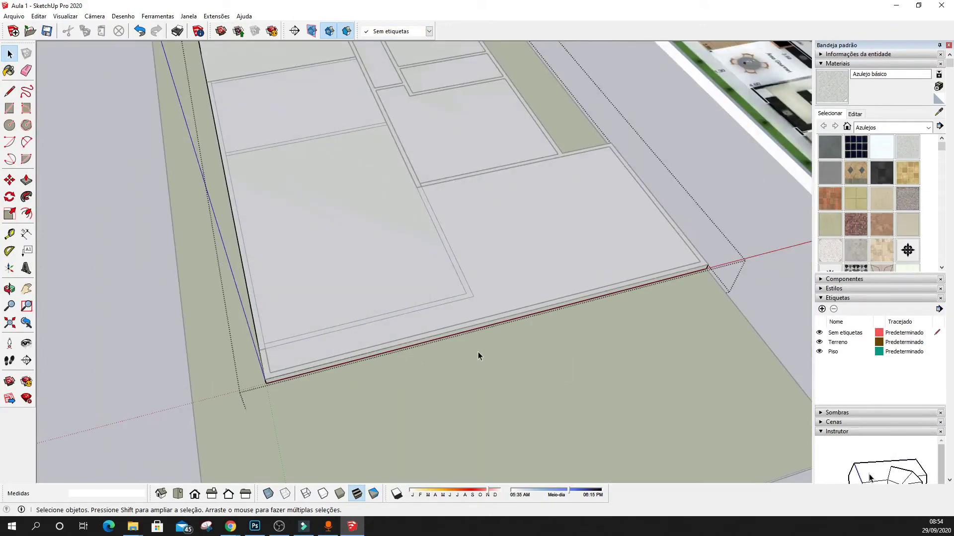
key(p)
scroll(417, 343, up, 3)
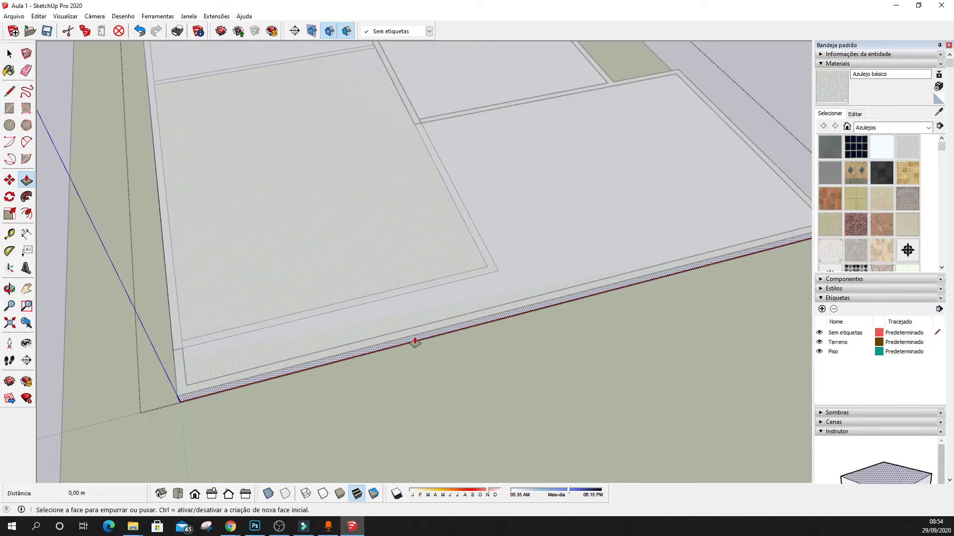
click(415, 343)
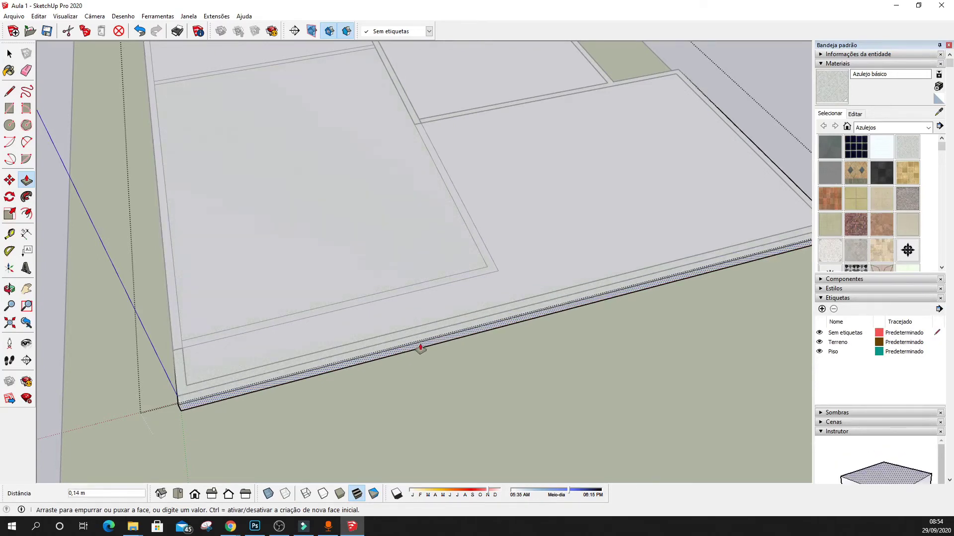
click(420, 346)
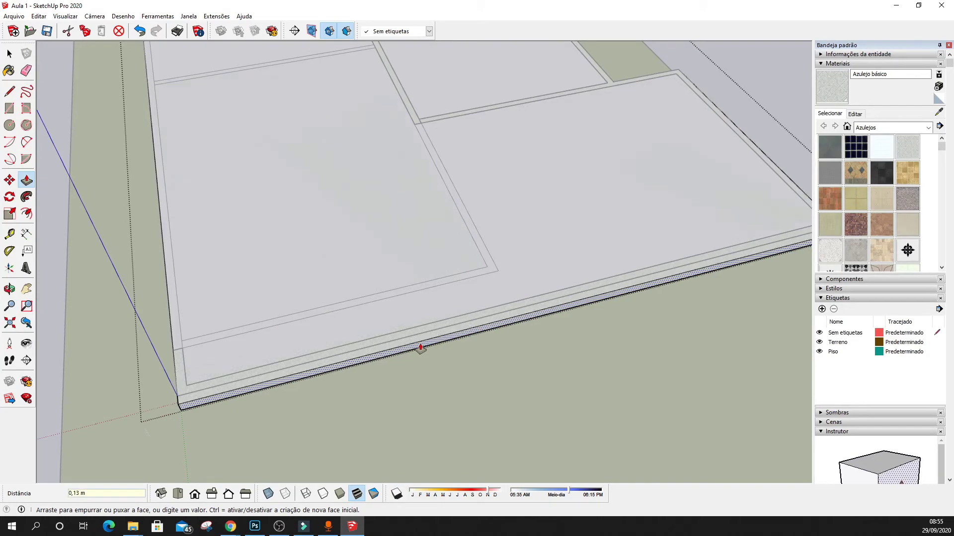
scroll(393, 384, down, 5)
key(space)
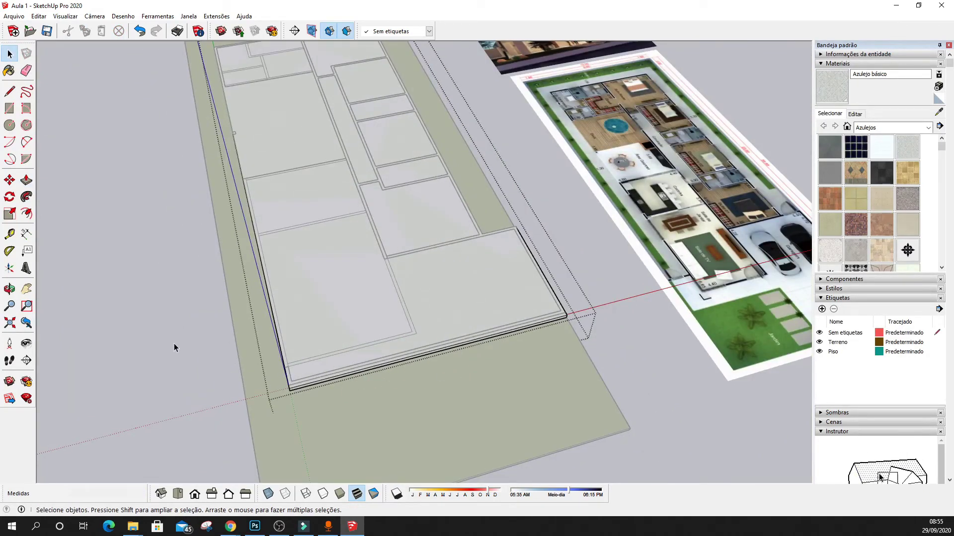
Draw short closing lines at two floor corners to form the wall-band faces
scroll(319, 385, up, 5)
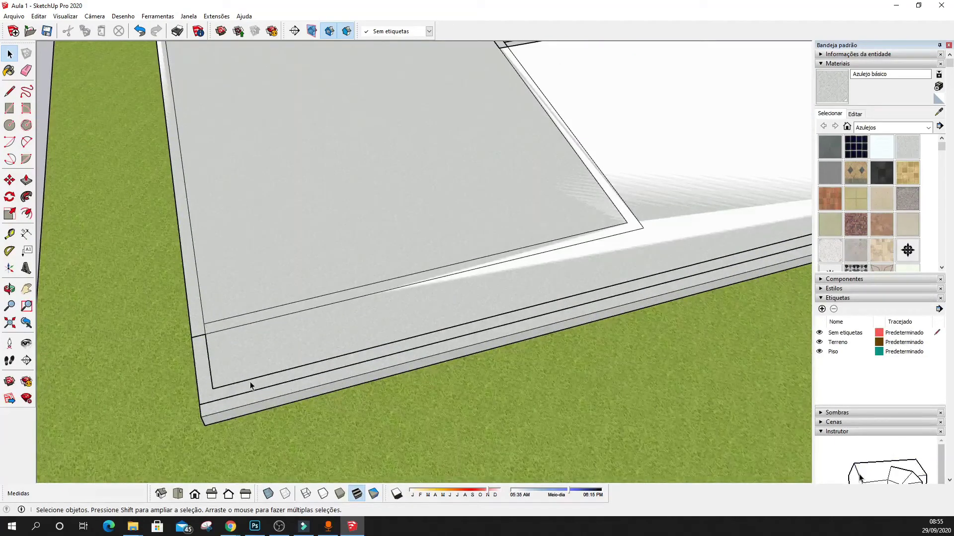
key(l)
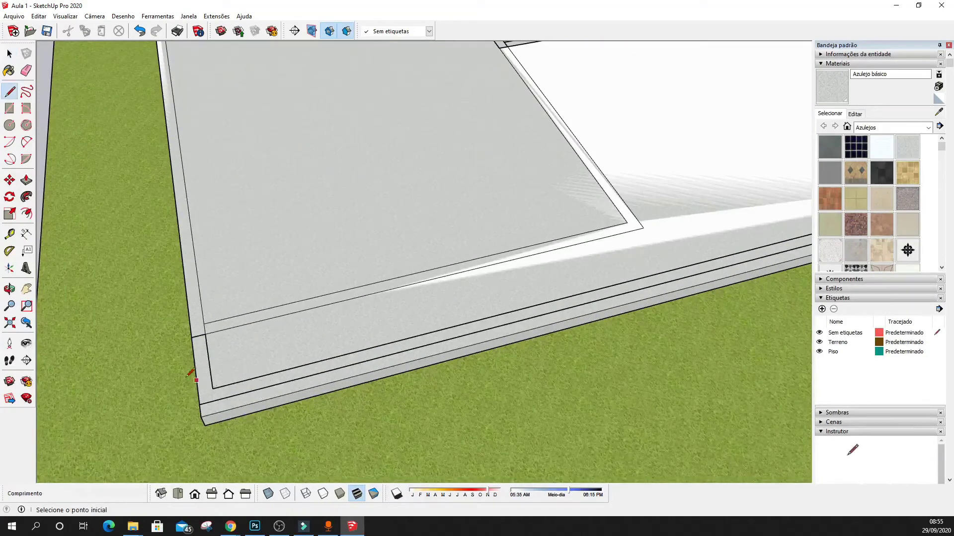
click(192, 338)
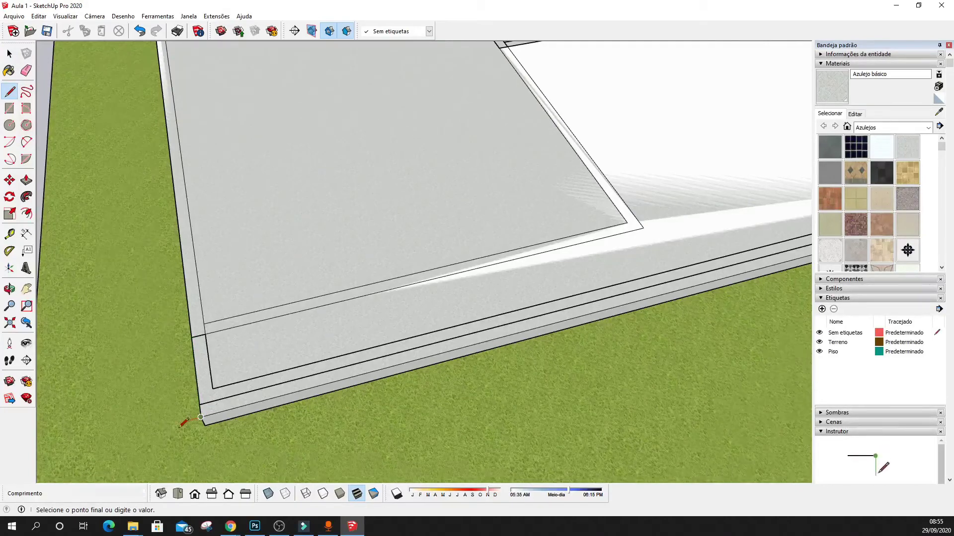
scroll(181, 419, down, 3)
scroll(564, 321, up, 3)
scroll(564, 321, up, 2)
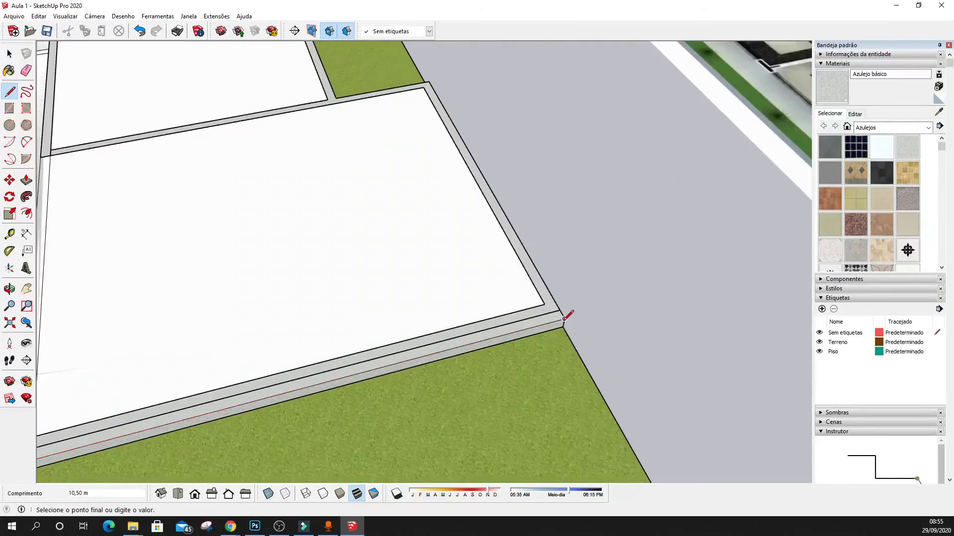
key(Escape)
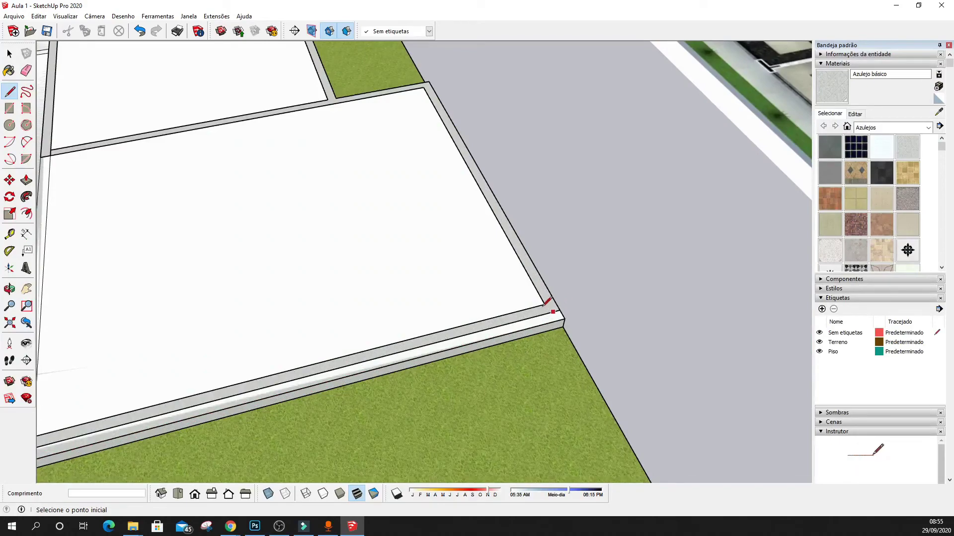
click(546, 305)
click(560, 315)
scroll(574, 331, down, 5)
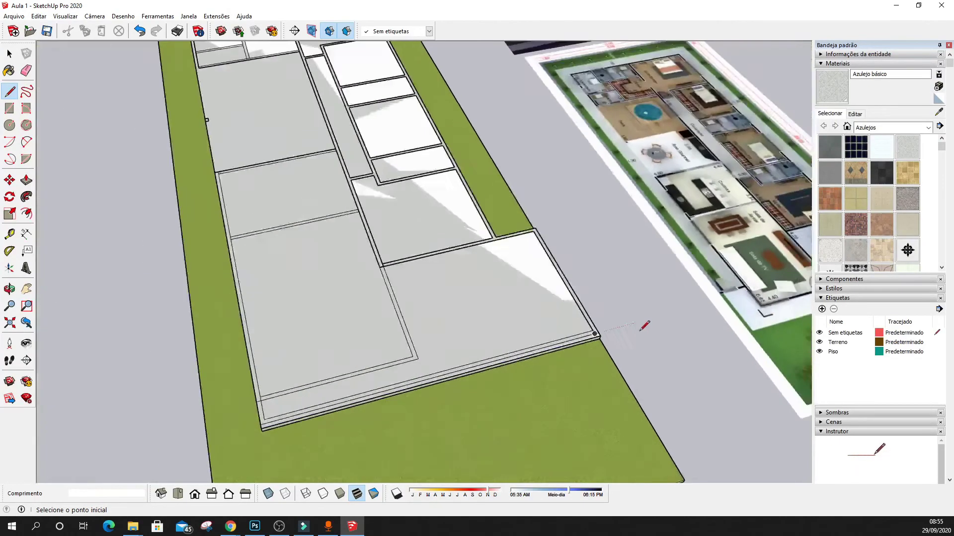
scroll(374, 351, up, 5)
click(359, 346)
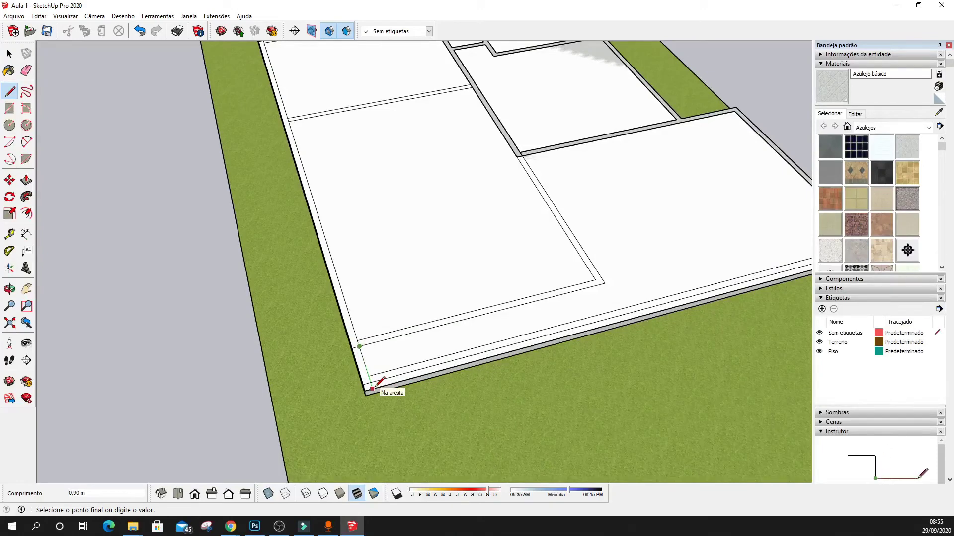
click(372, 388)
scroll(368, 382, down, 3)
scroll(370, 377, up, 4)
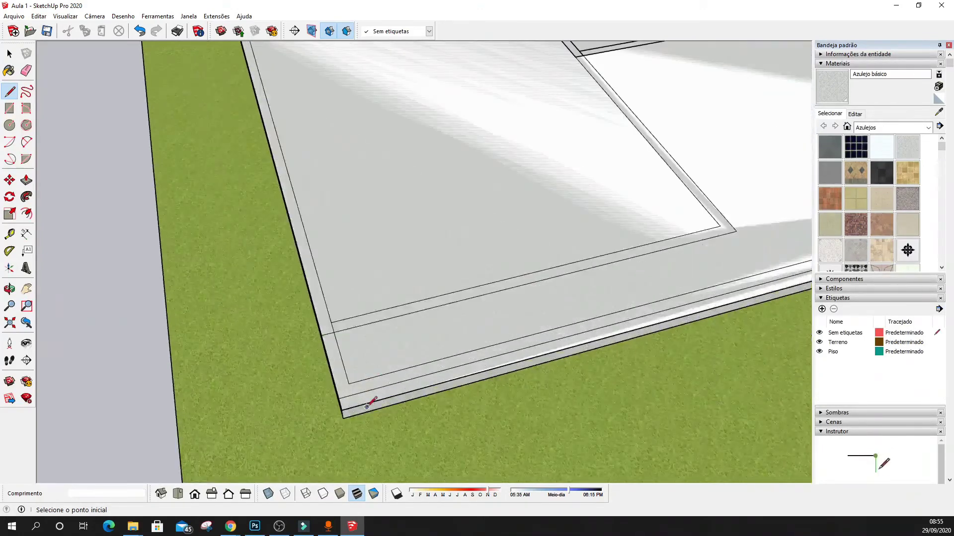
Erase the two stray edges near the bottom border and the leftover corner edge
key(t)
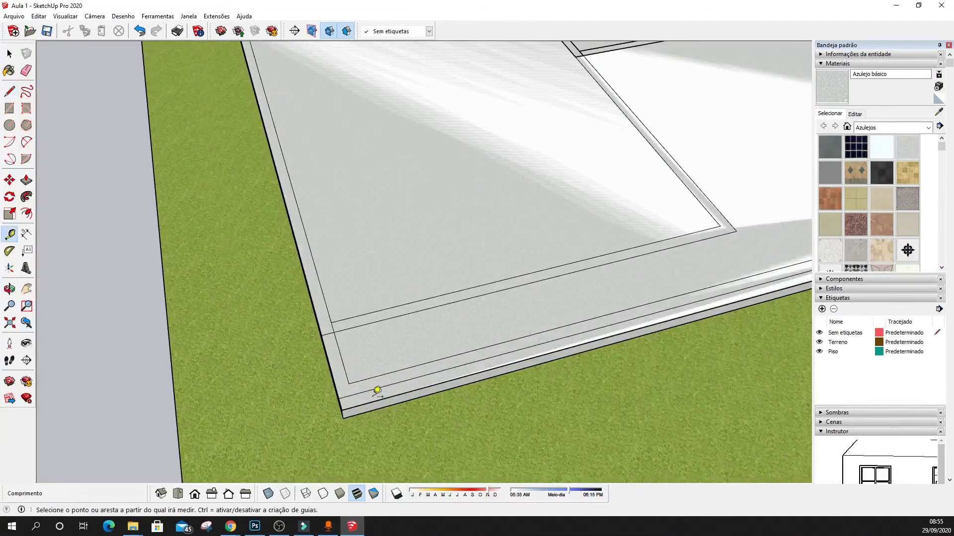
key(e)
drag(374, 391, 361, 376)
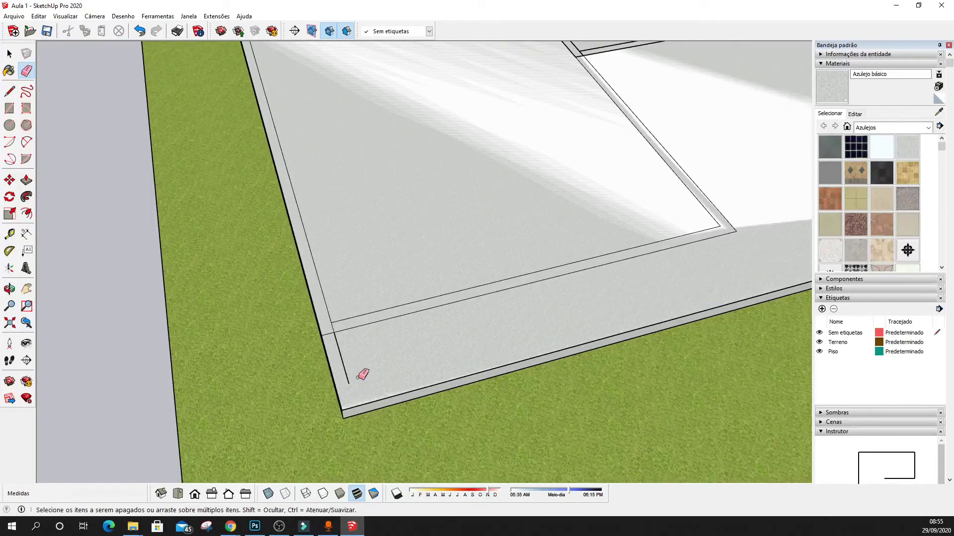
click(347, 379)
scroll(326, 456, down, 6)
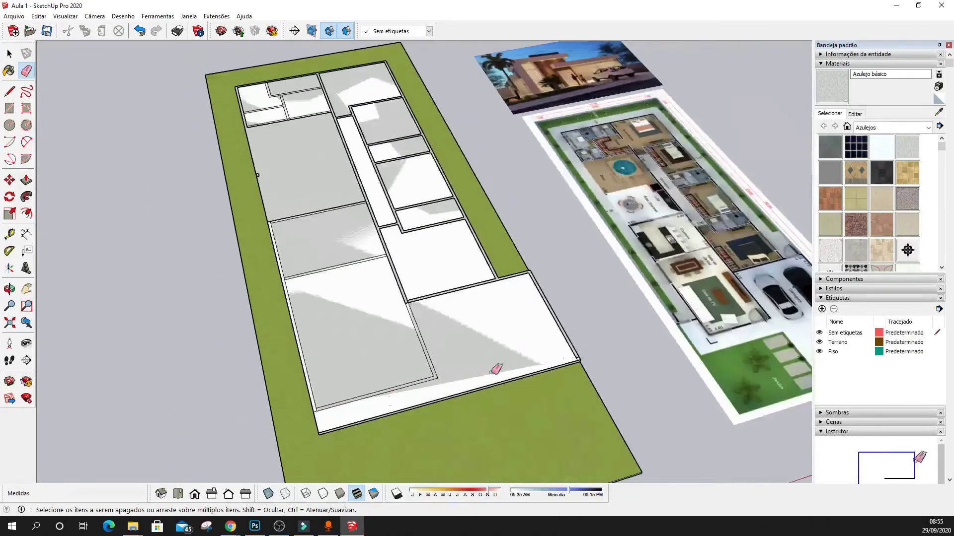
scroll(560, 359, up, 3)
scroll(560, 359, up, 4)
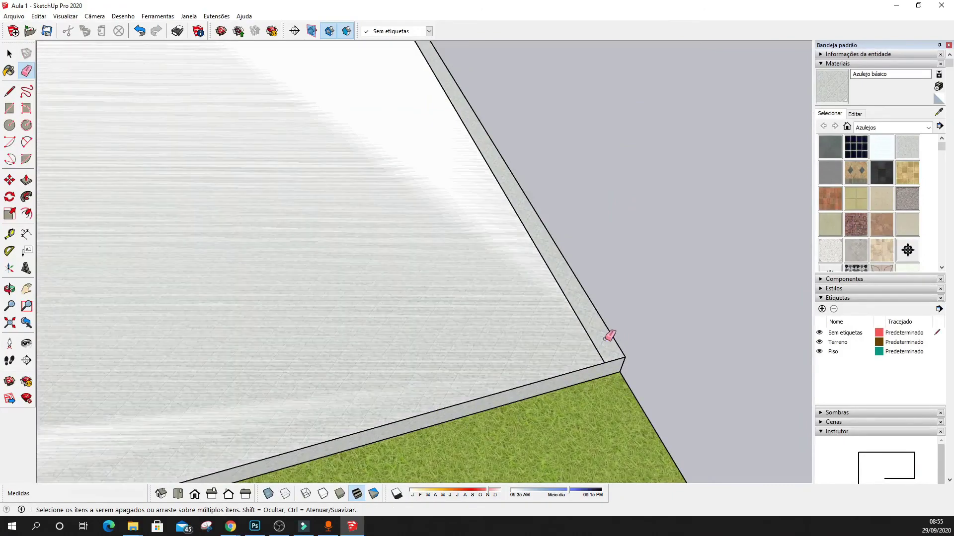
scroll(636, 409, down, 3)
scroll(642, 405, down, 8)
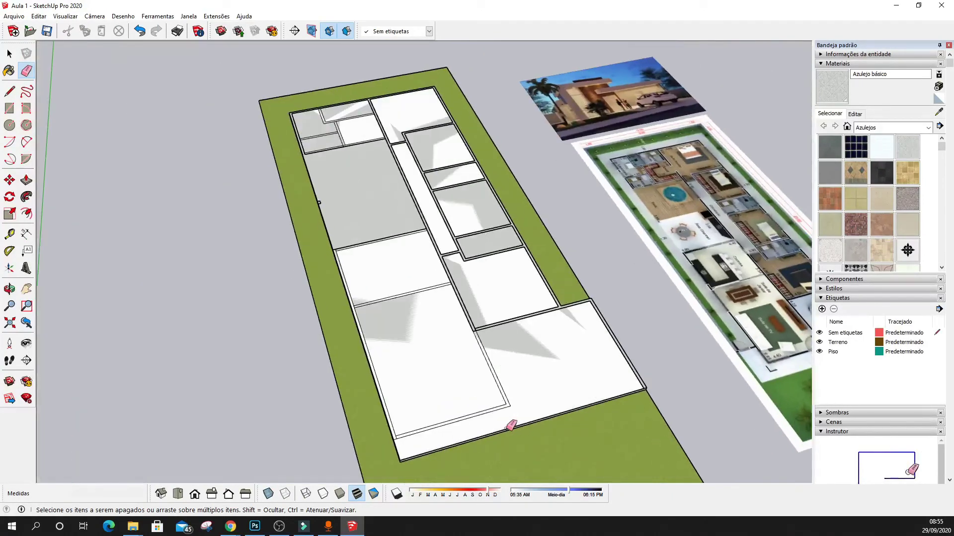
scroll(477, 426, up, 3)
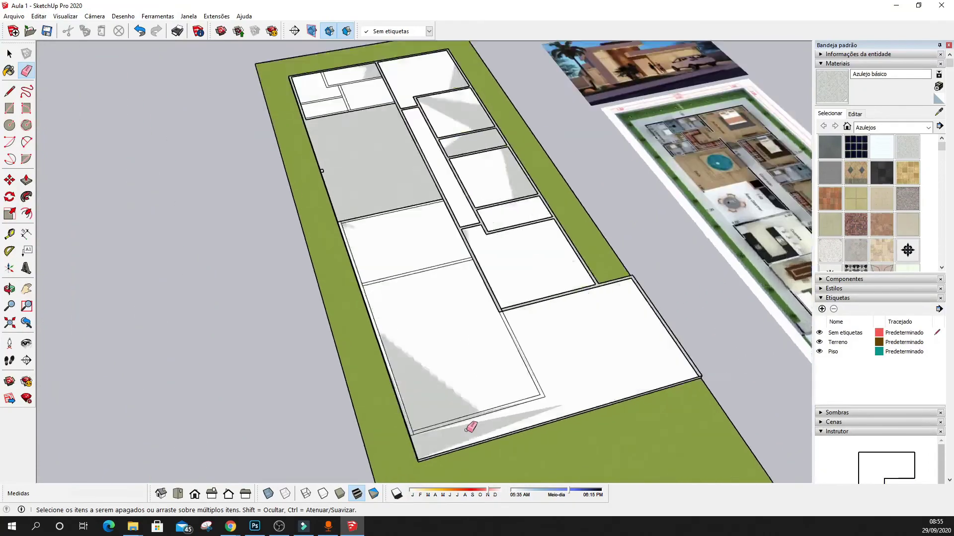
scroll(468, 426, down, 4)
scroll(645, 386, up, 4)
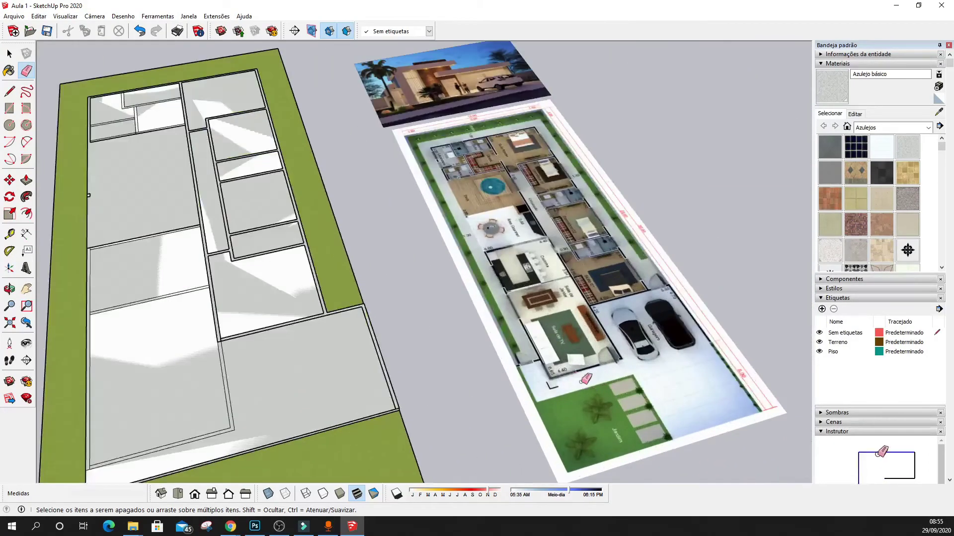
scroll(487, 397, down, 4)
scroll(386, 412, up, 2)
scroll(390, 402, up, 5)
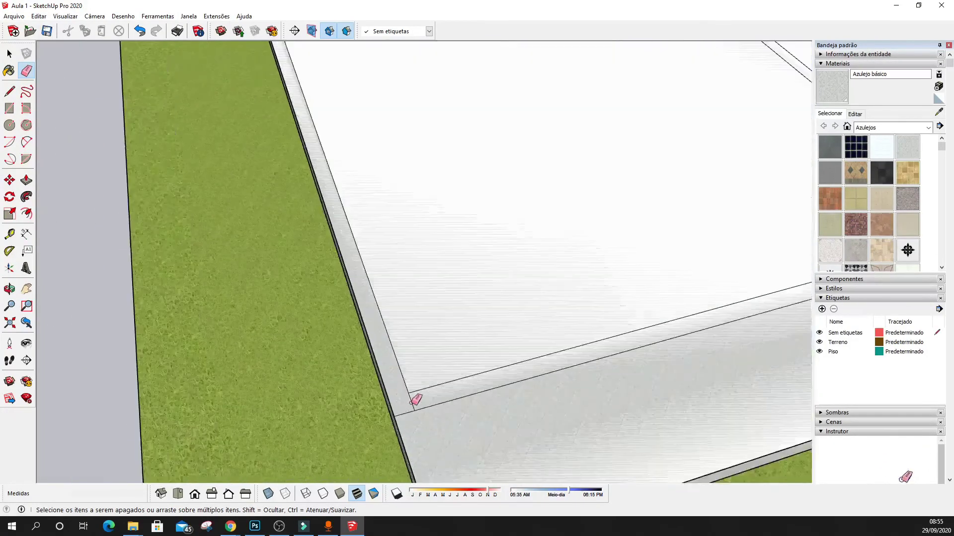
scroll(449, 362, down, 4)
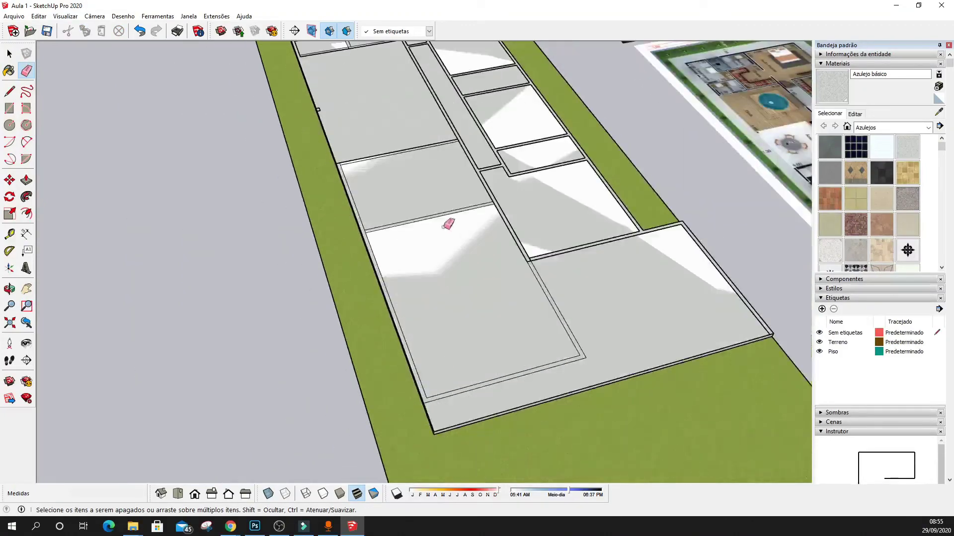
scroll(556, 278, up, 5)
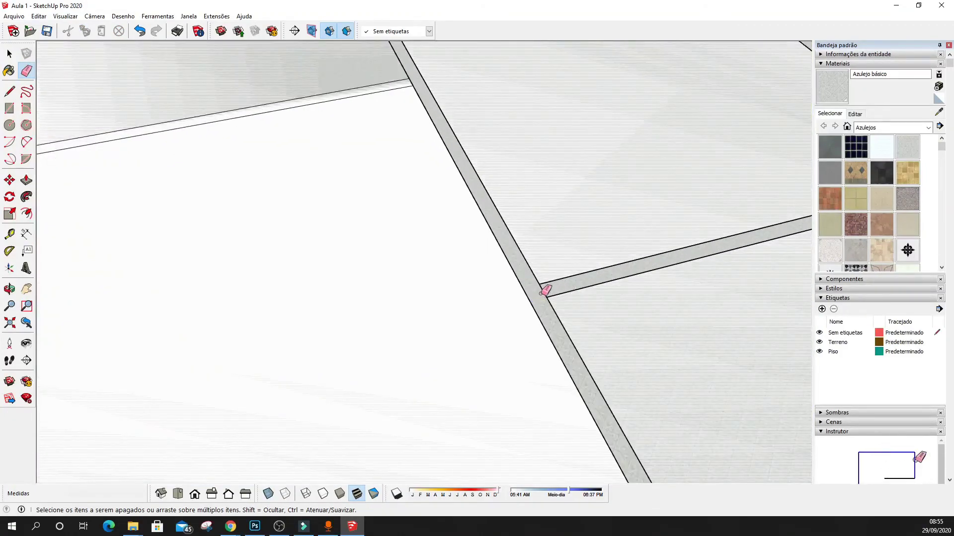
scroll(567, 318, down, 4)
scroll(508, 242, up, 2)
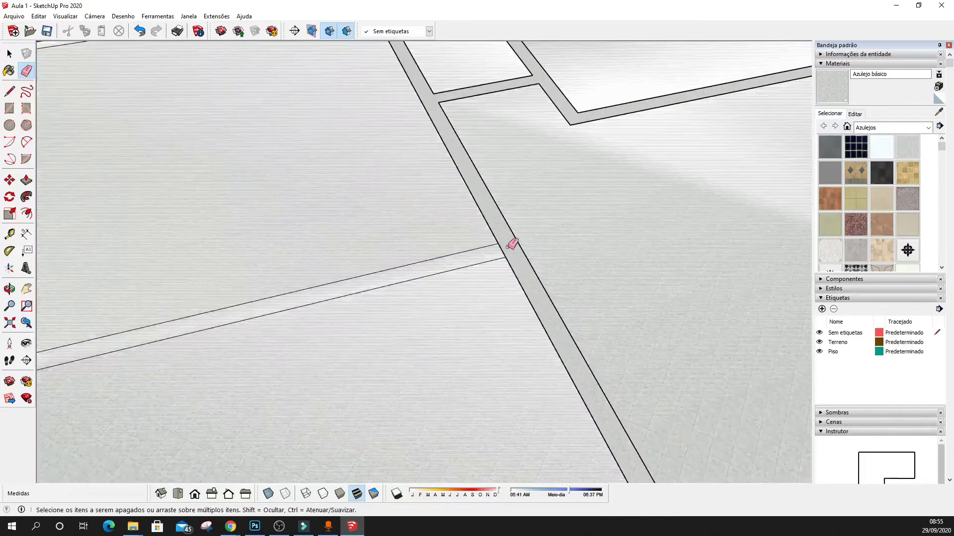
scroll(494, 302, down, 5)
scroll(340, 336, up, 5)
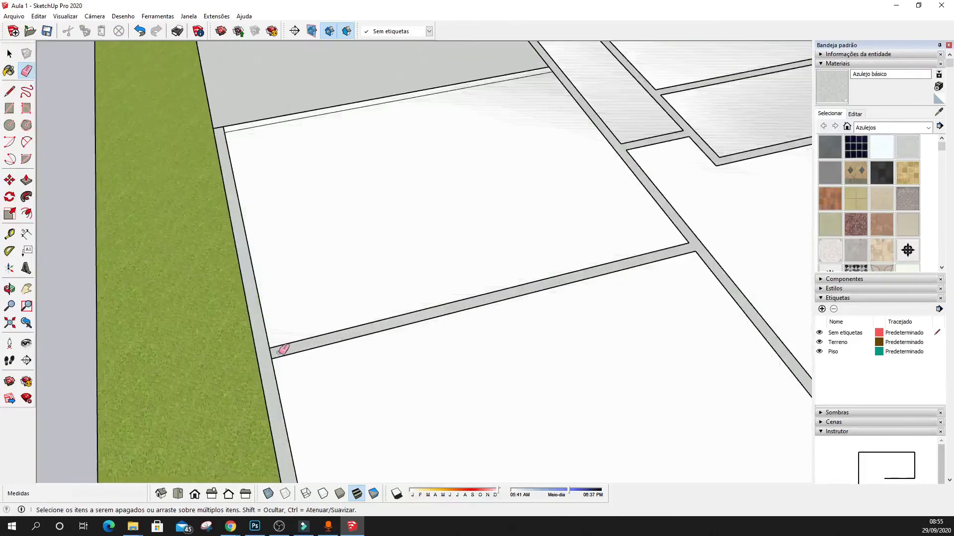
scroll(275, 298, down, 3)
scroll(268, 198, up, 4)
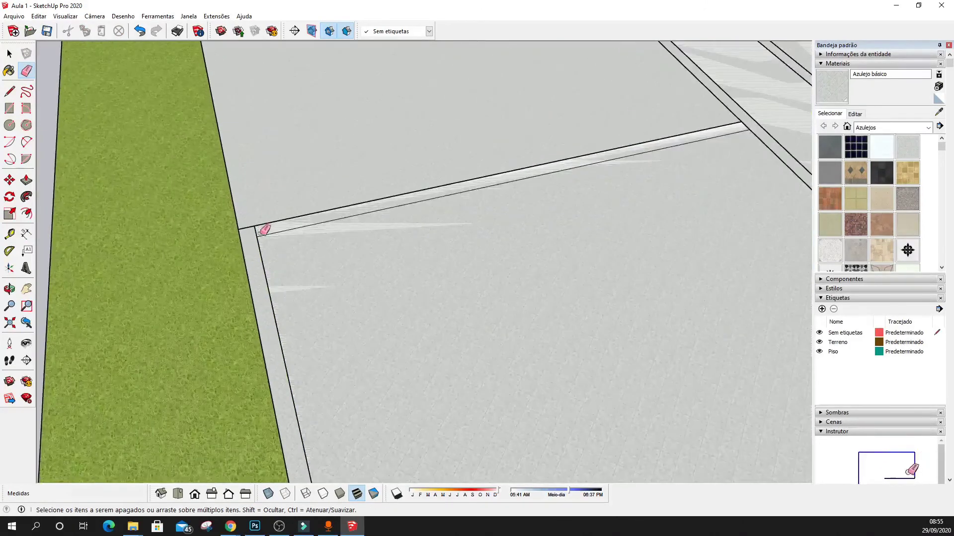
scroll(261, 238, down, 4)
scroll(423, 273, up, 4)
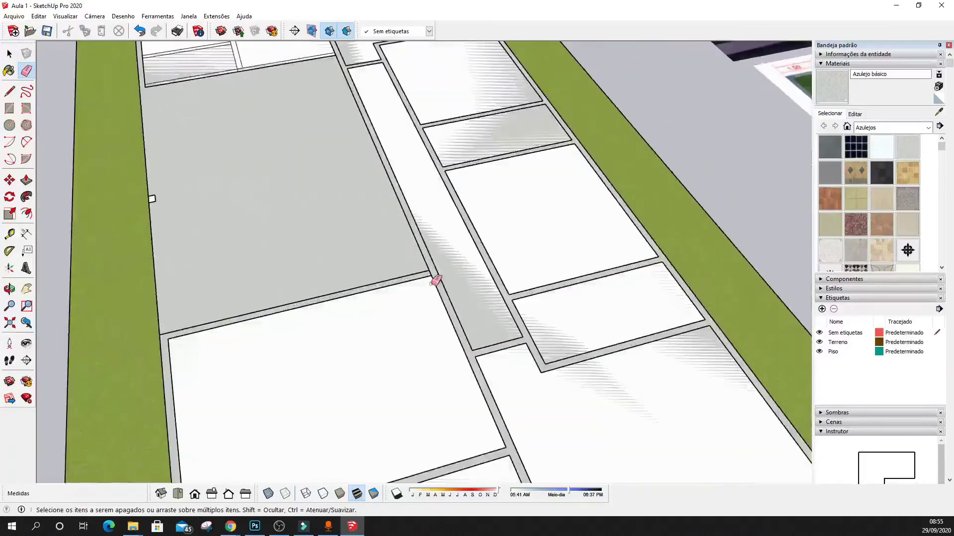
scroll(436, 280, up, 3)
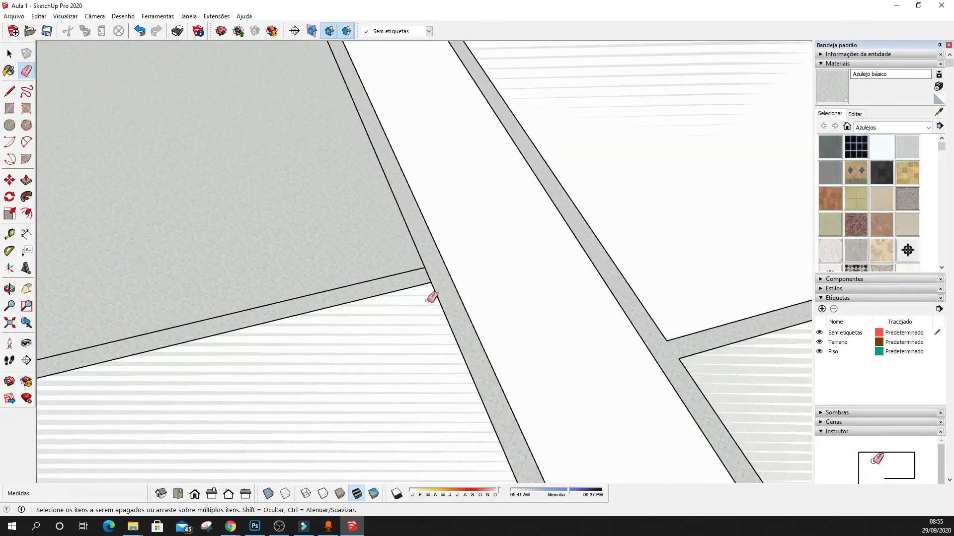
scroll(433, 293, down, 5)
scroll(436, 285, up, 4)
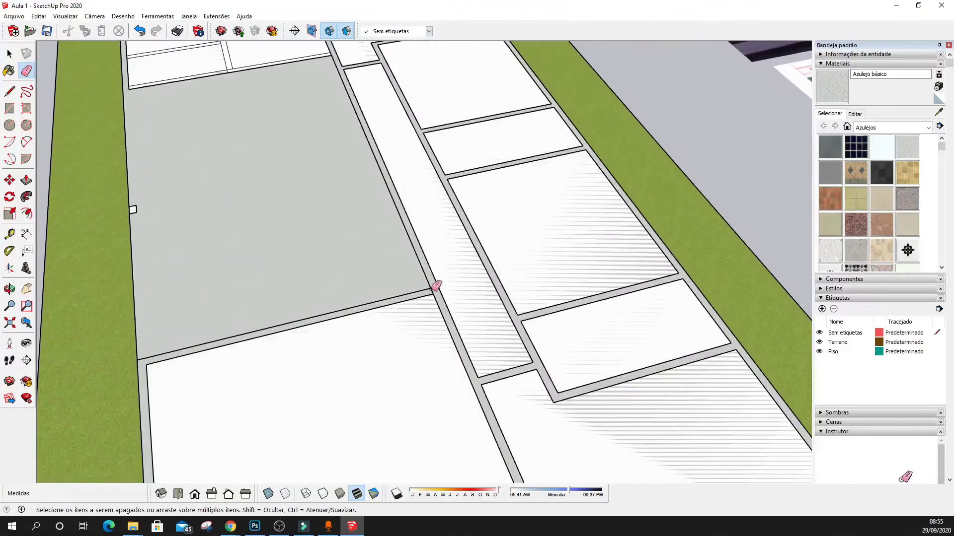
scroll(436, 283, down, 5)
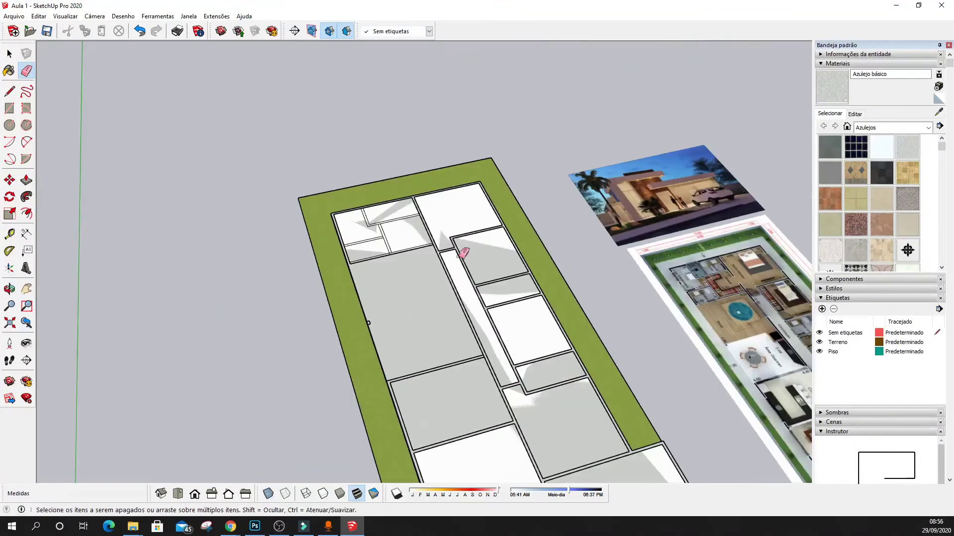
scroll(447, 257, up, 2)
scroll(447, 257, up, 3)
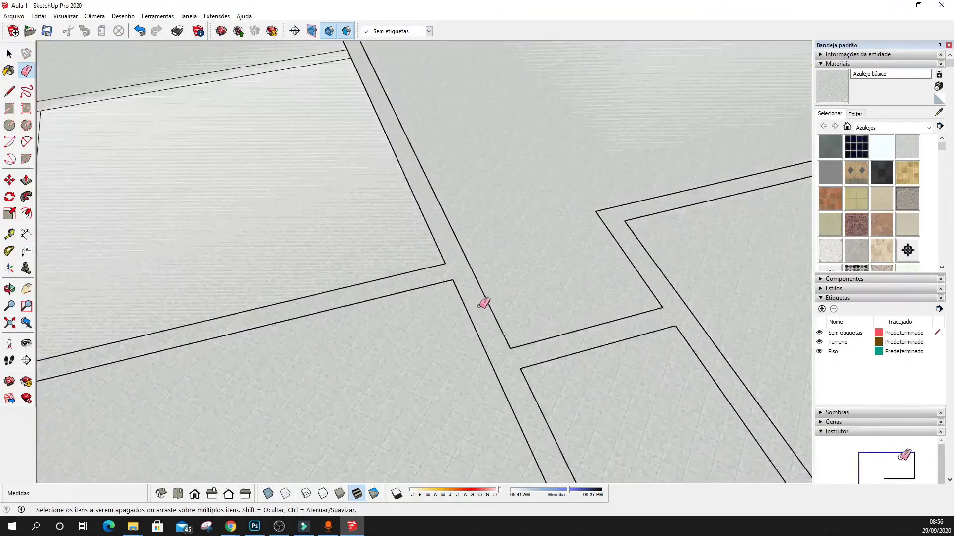
scroll(509, 318, down, 2)
scroll(509, 318, down, 3)
scroll(467, 264, up, 4)
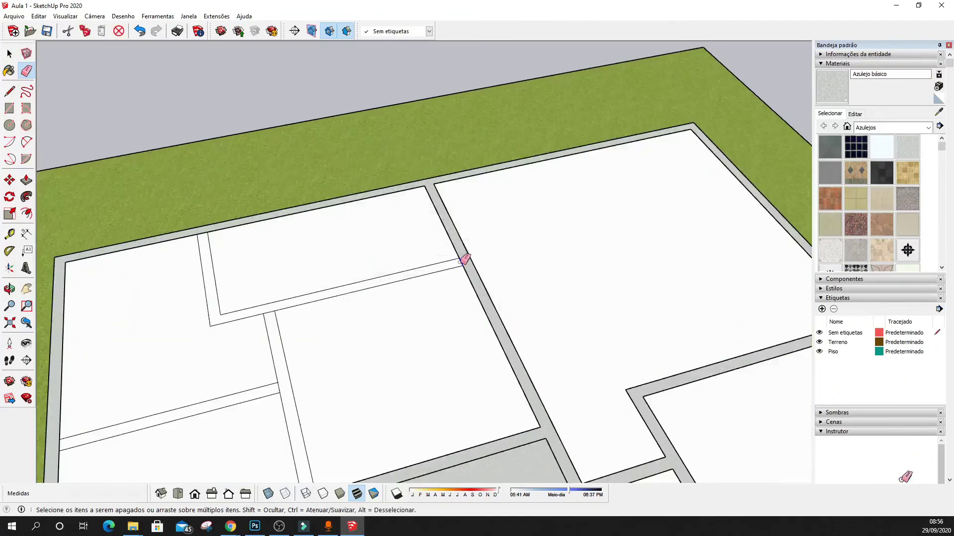
scroll(510, 239, up, 1)
scroll(426, 351, down, 3)
scroll(426, 351, up, 5)
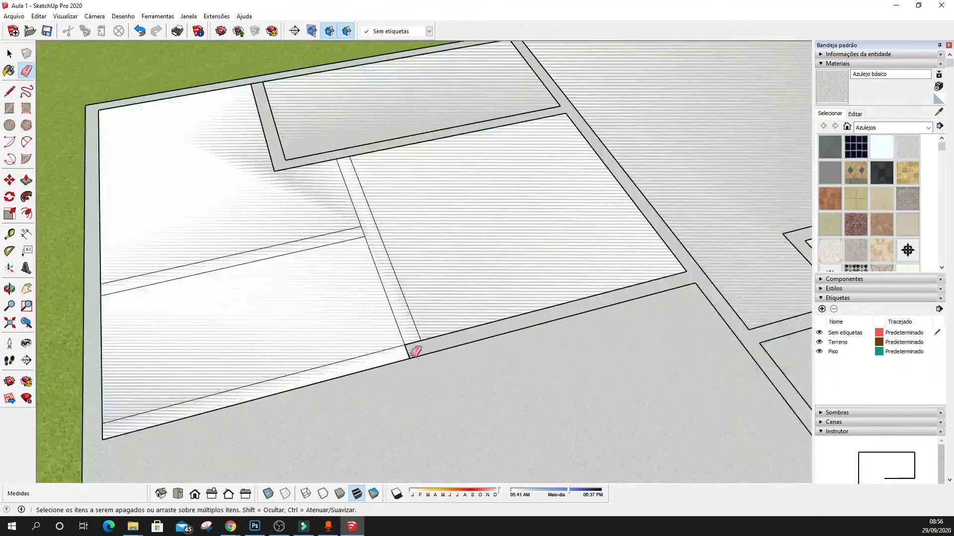
Erase the edge between the strip and wall band and the stray edge across the strip
click(409, 342)
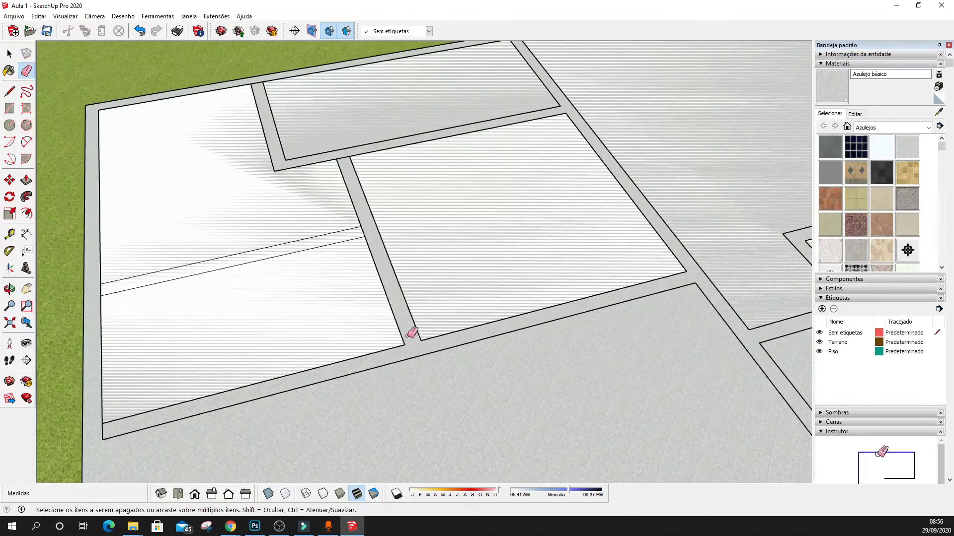
click(363, 232)
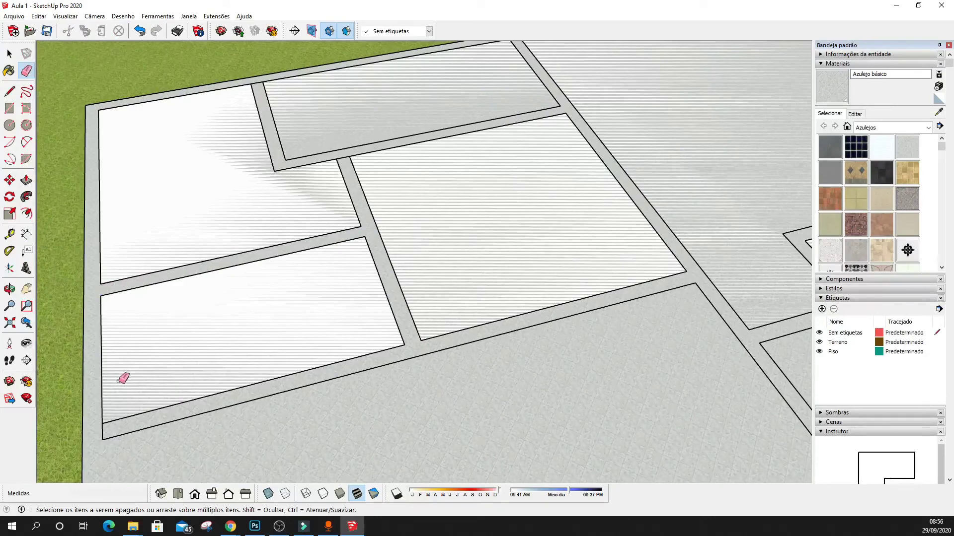
scroll(353, 280, down, 3)
scroll(255, 336, up, 4)
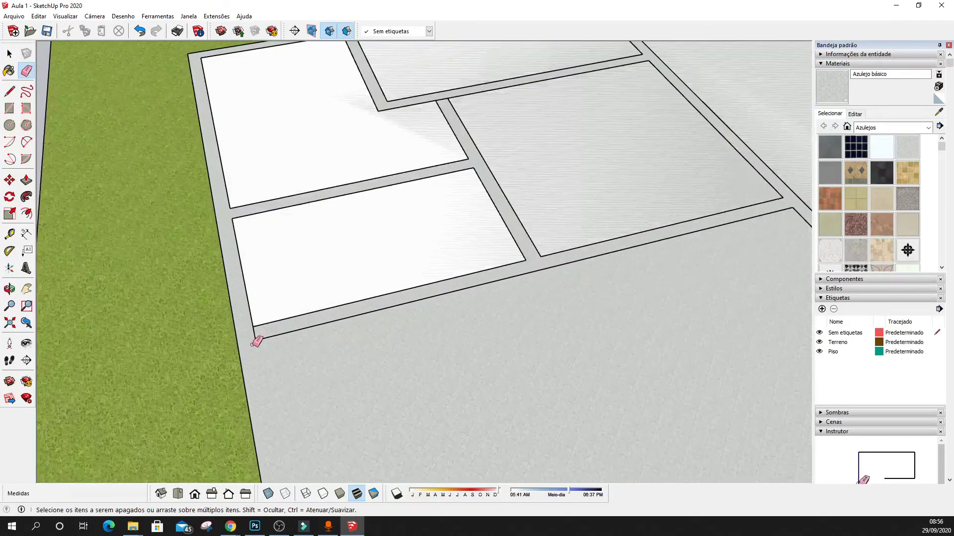
Draw a 0,13 m edge closing the lower-left wall corner, then return to the Eraser
key(l)
click(253, 342)
click(243, 343)
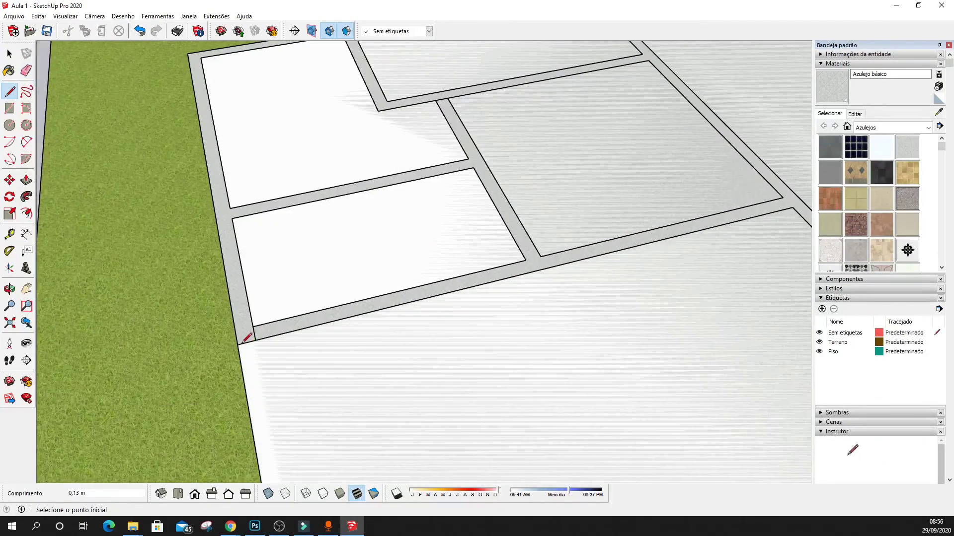
key(e)
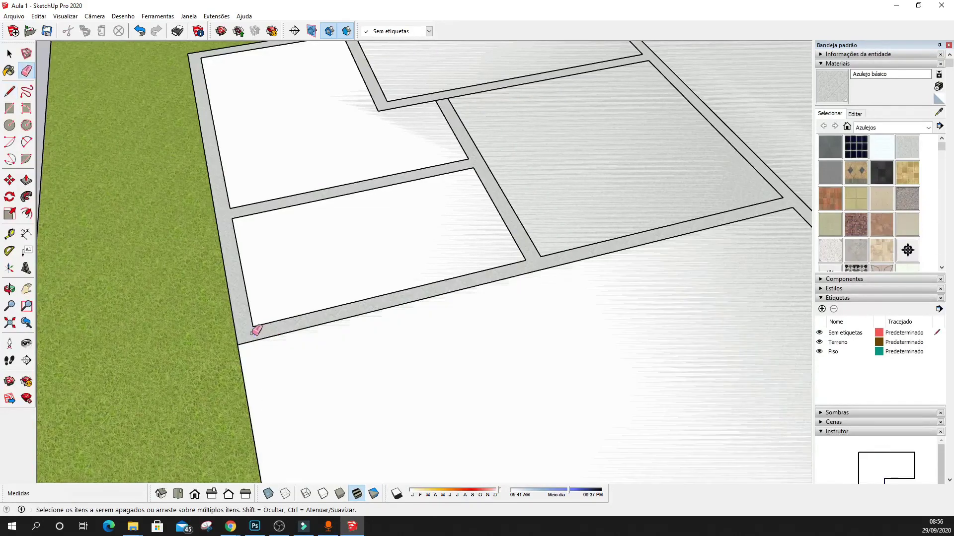
scroll(296, 372, down, 4)
scroll(274, 292, down, 2)
scroll(281, 252, up, 5)
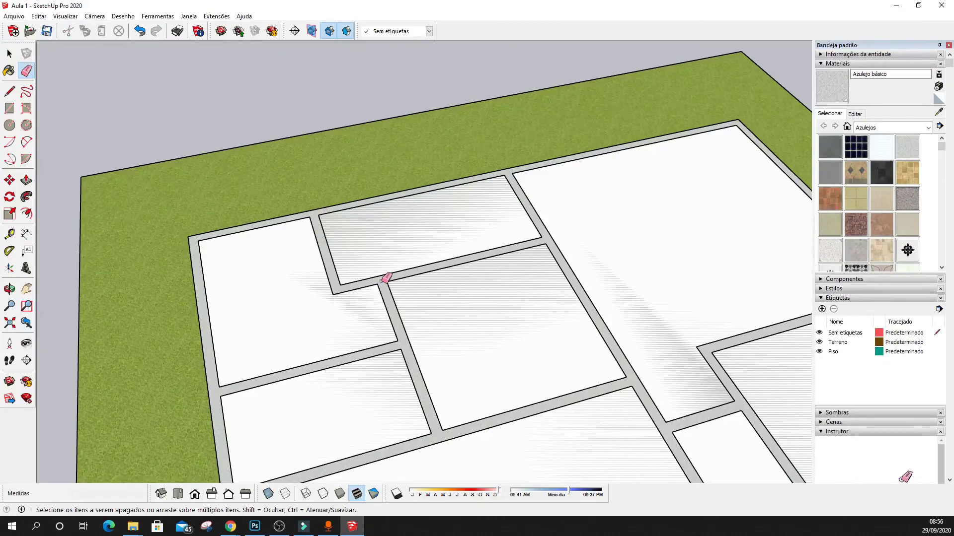
scroll(334, 283, down, 3)
Orbit and zoom out to review the whole cleaned-up floor plan
middle_drag(334, 283, 595, 373)
scroll(385, 275, down, 4)
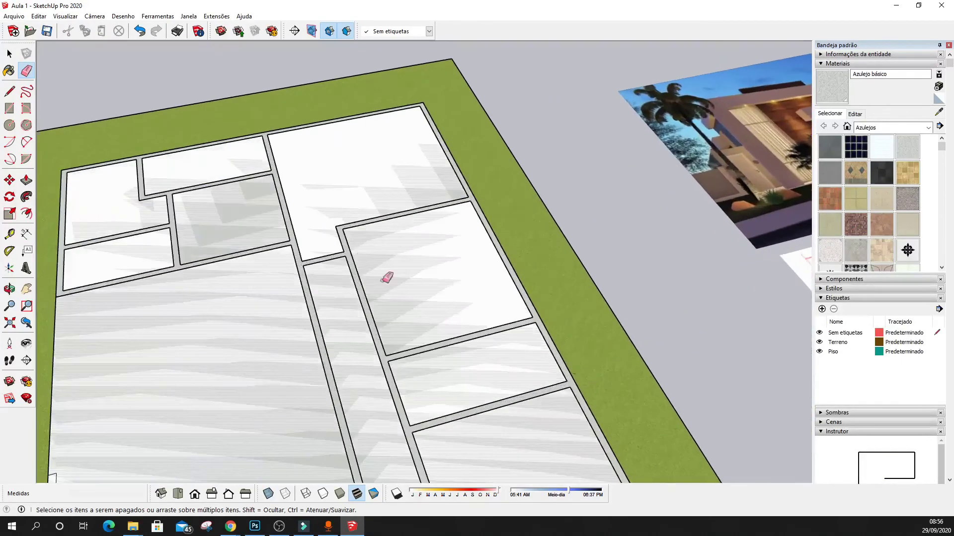
middle_drag(515, 366, 480, 296)
scroll(556, 425, down, 2)
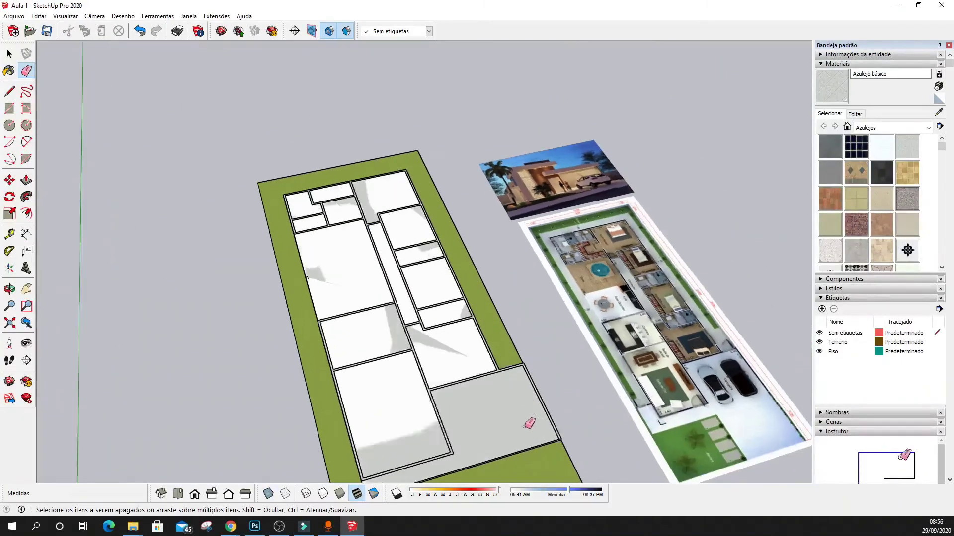
scroll(532, 425, up, 3)
scroll(499, 351, down, 2)
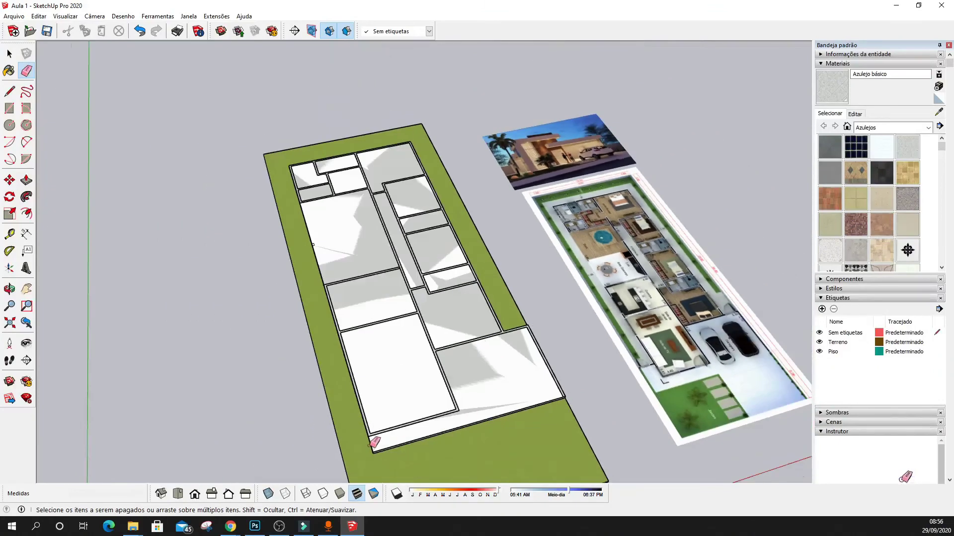
scroll(371, 444, up, 3)
scroll(444, 430, down, 2)
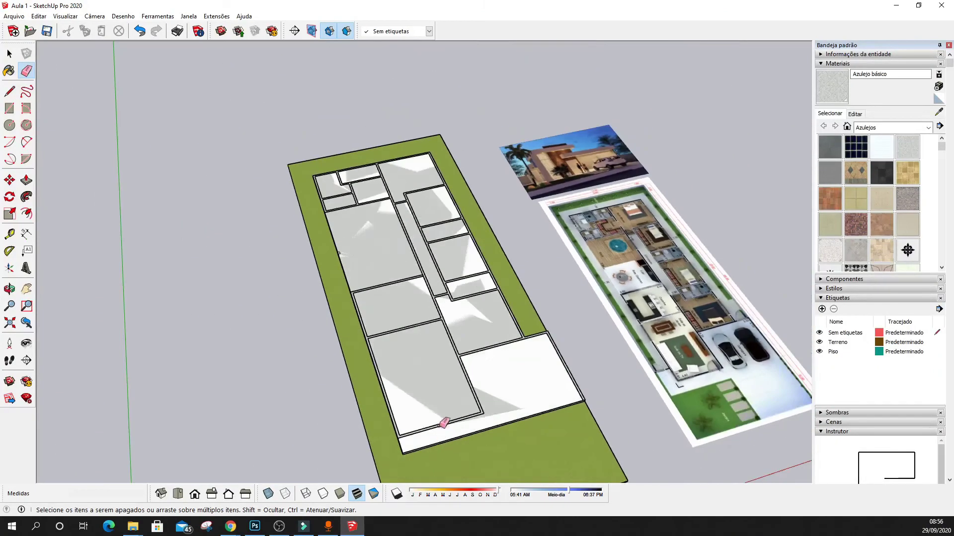
scroll(433, 278, up, 4)
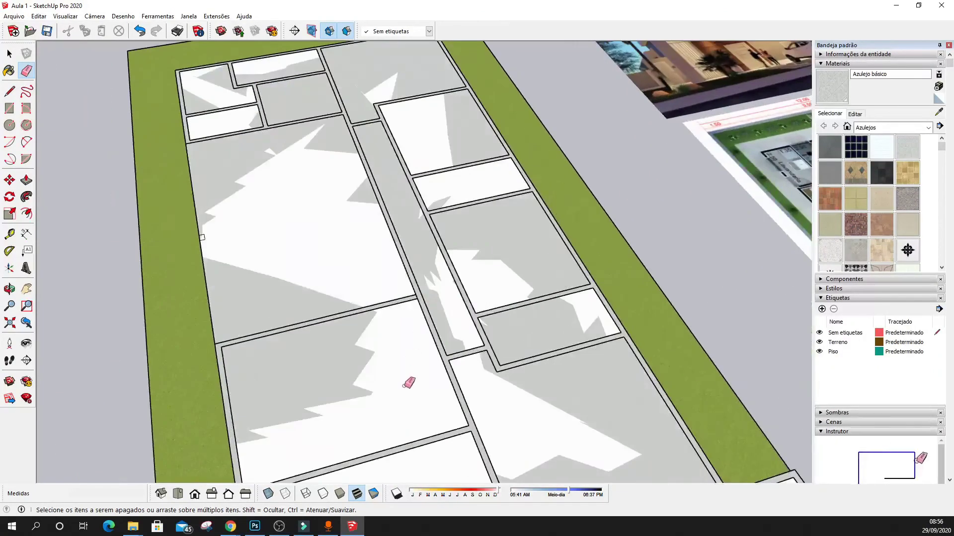
scroll(409, 383, down, 5)
scroll(447, 400, up, 1)
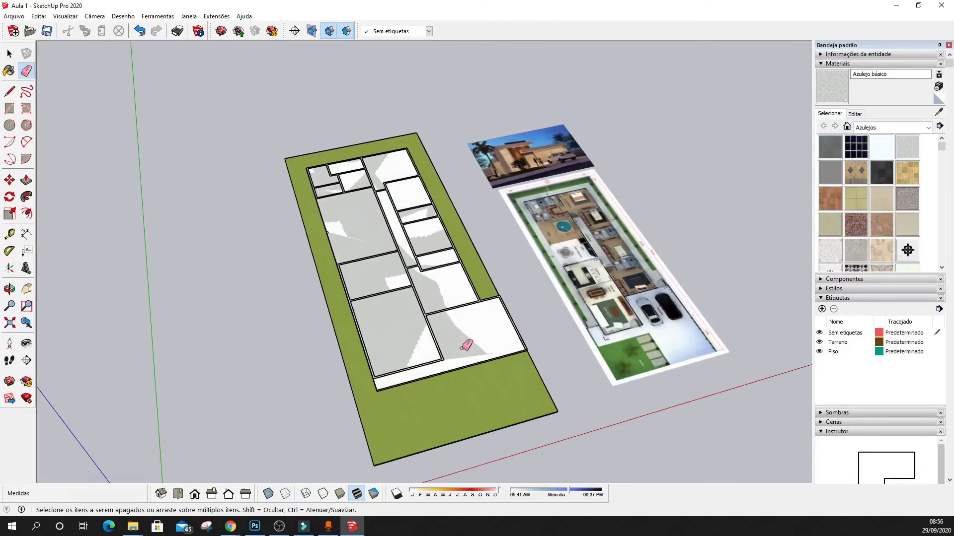
scroll(391, 306, up, 2)
key(space)
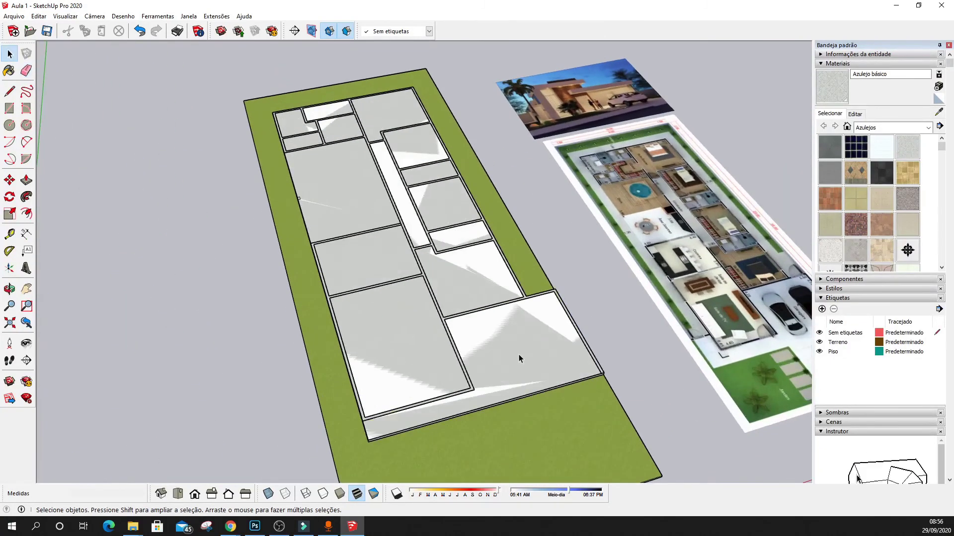
click(515, 348)
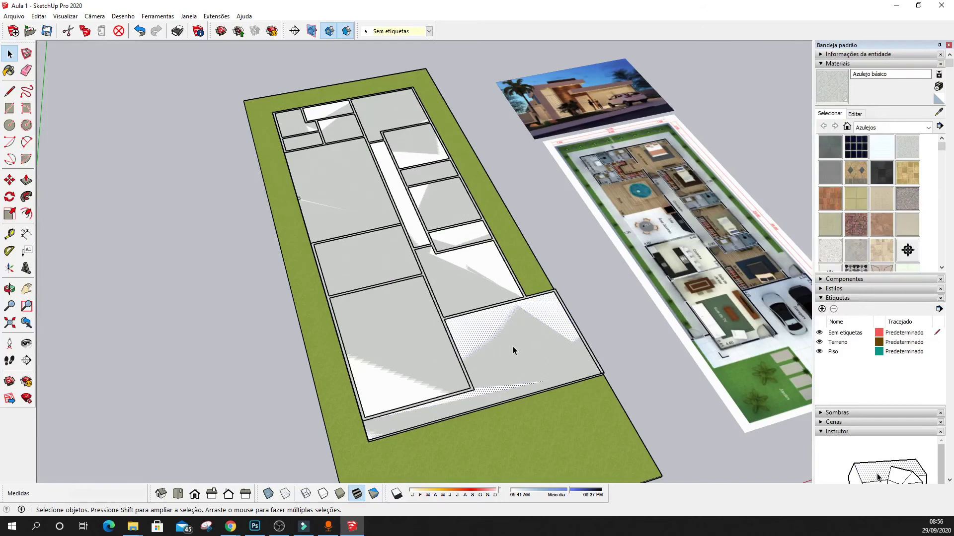
scroll(515, 350, up, 2)
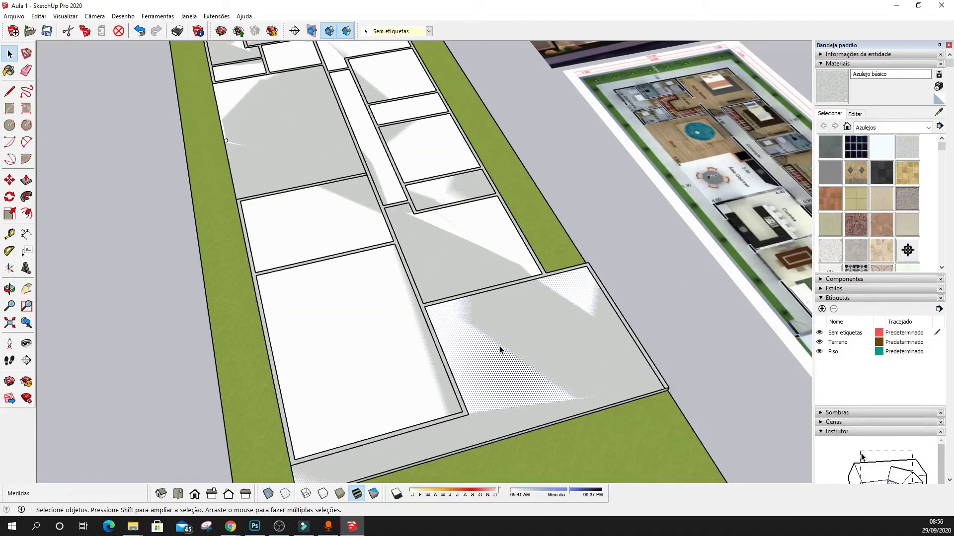
key(Escape)
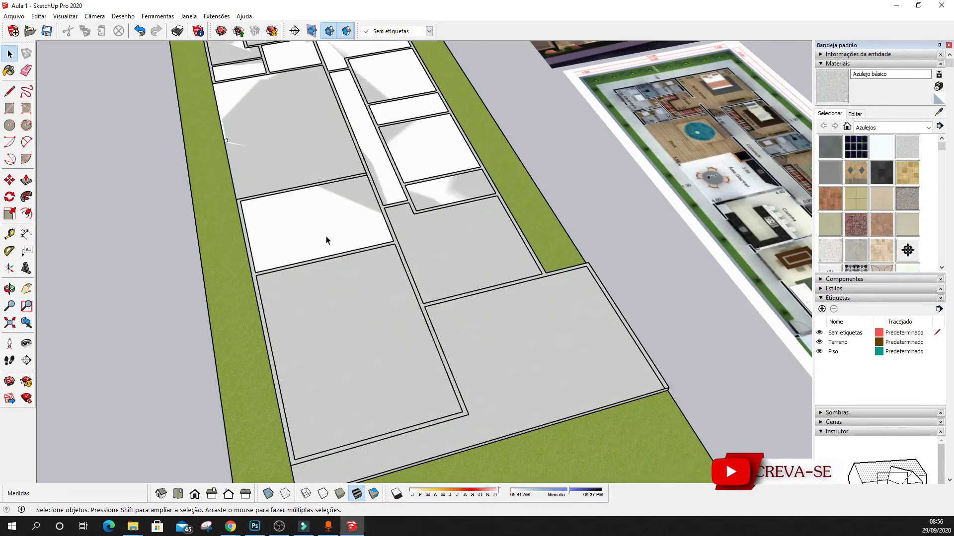
scroll(324, 233, down, 4)
scroll(320, 211, up, 3)
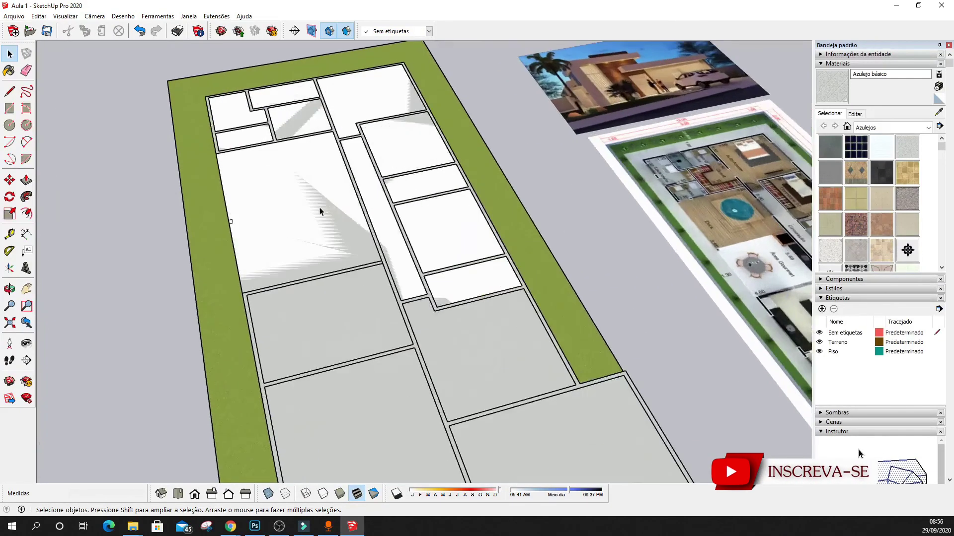
click(410, 243)
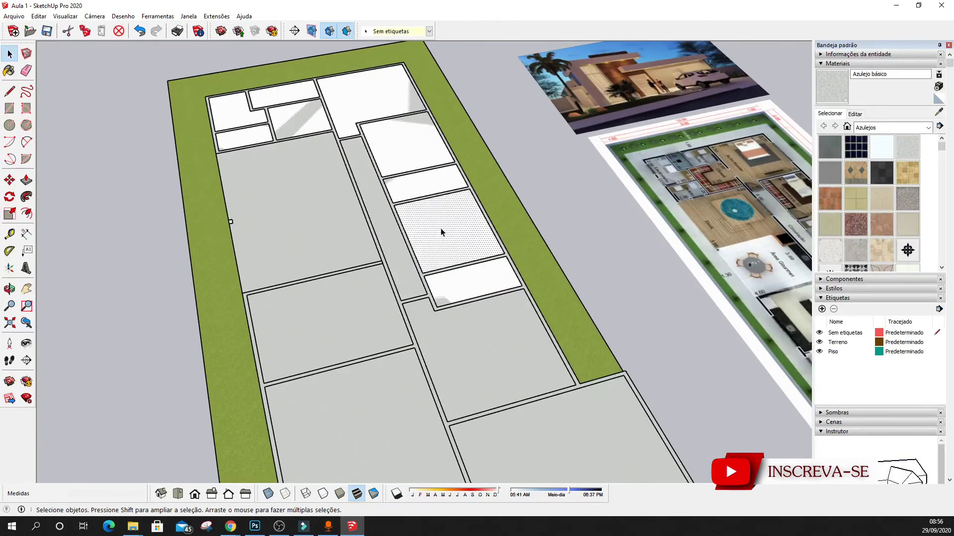
key(ctrl+t)
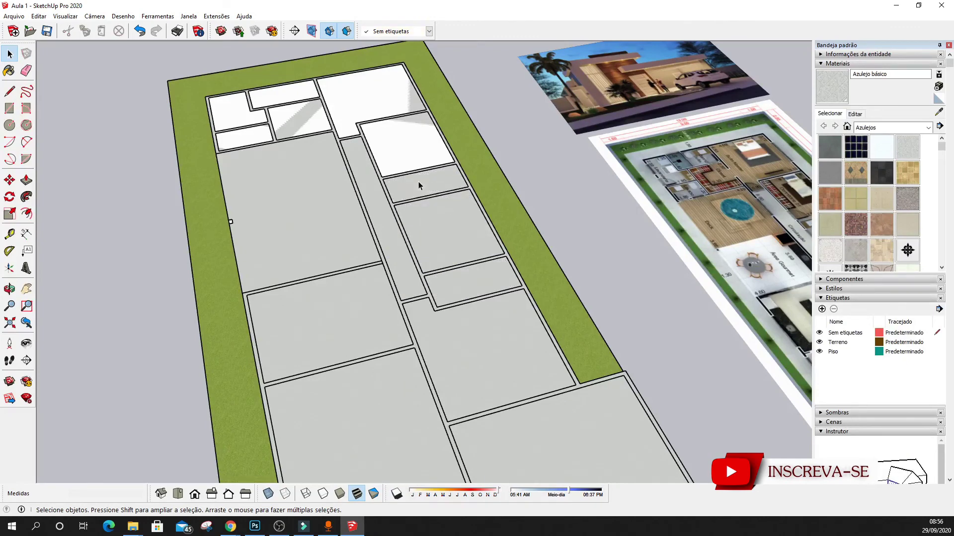
click(304, 124)
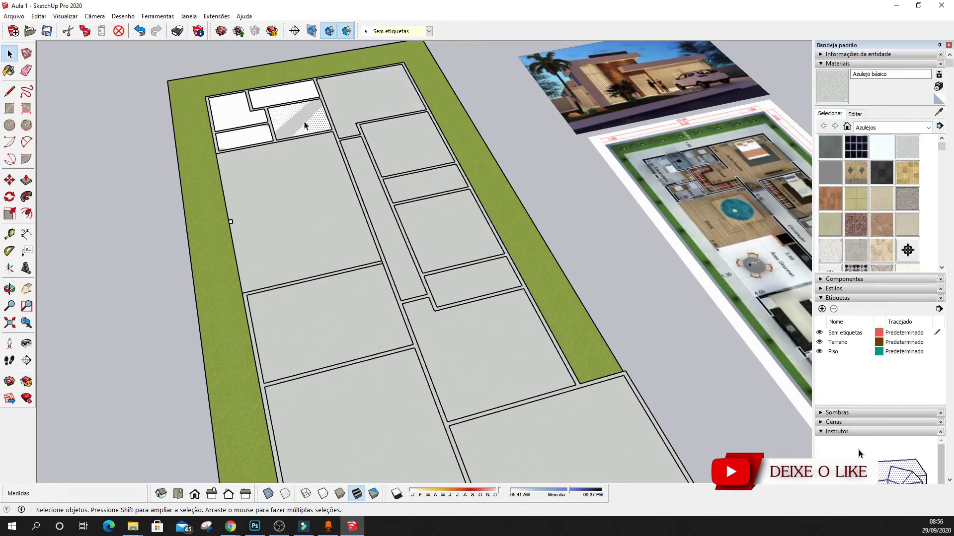
key(ctrl+t)
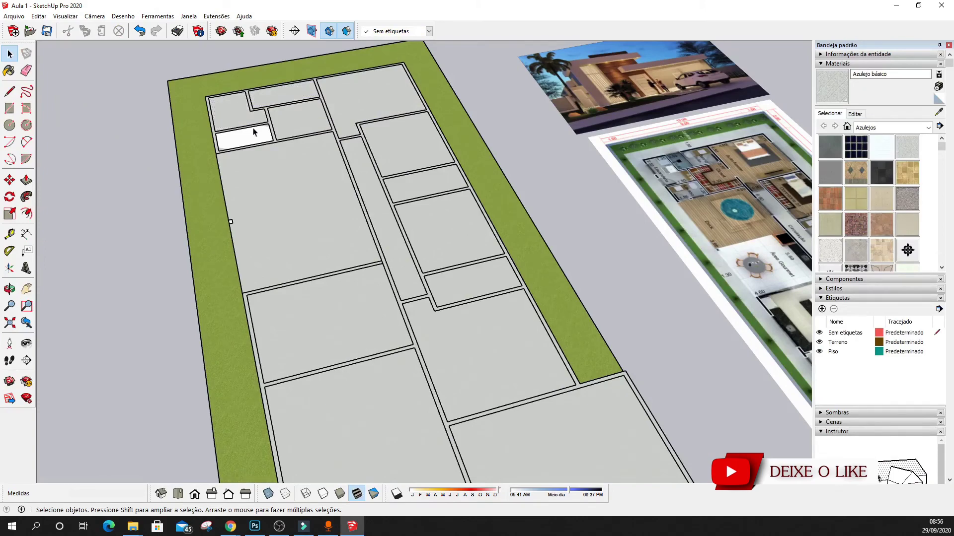
scroll(305, 175, down, 5)
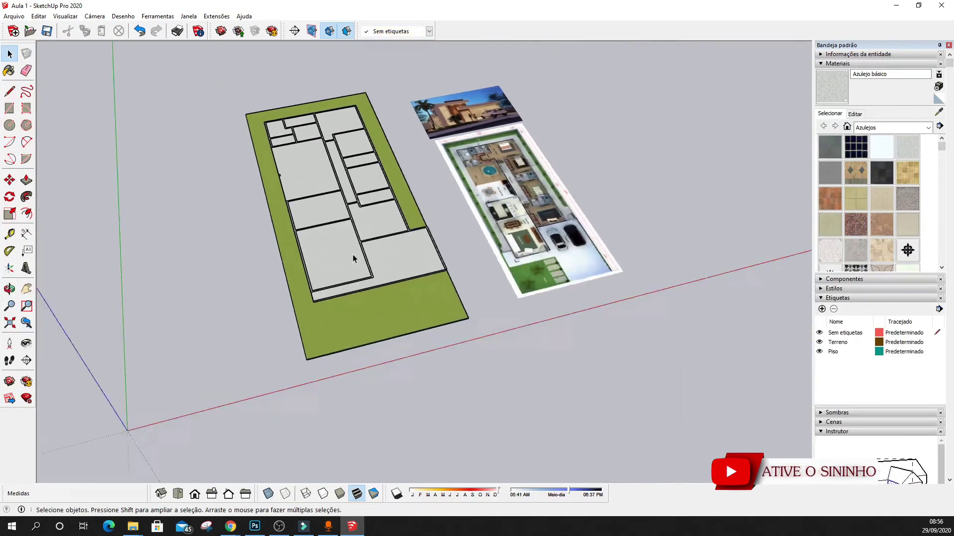
scroll(348, 273, up, 6)
middle_drag(335, 298, 295, 354)
scroll(296, 354, down, 6)
middle_drag(407, 367, 398, 348)
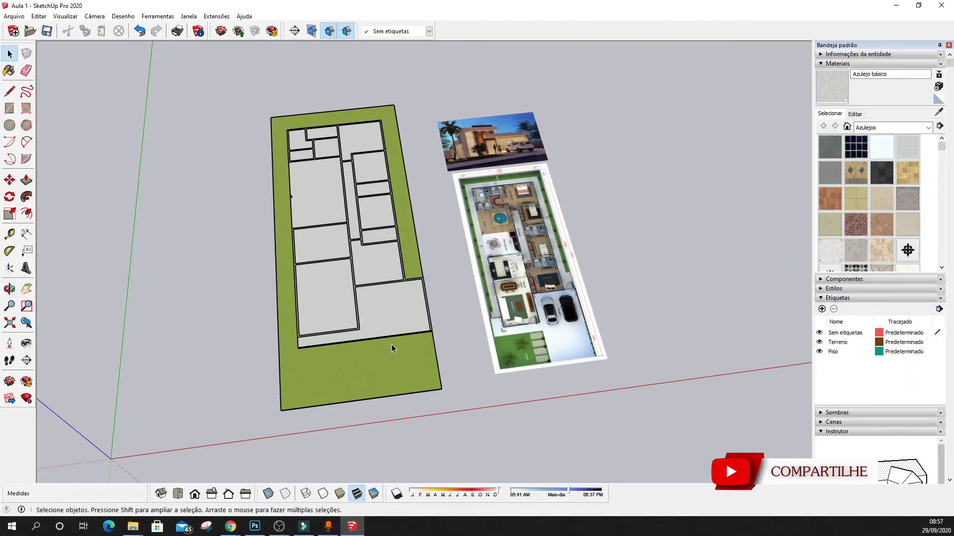
scroll(363, 250, up, 3)
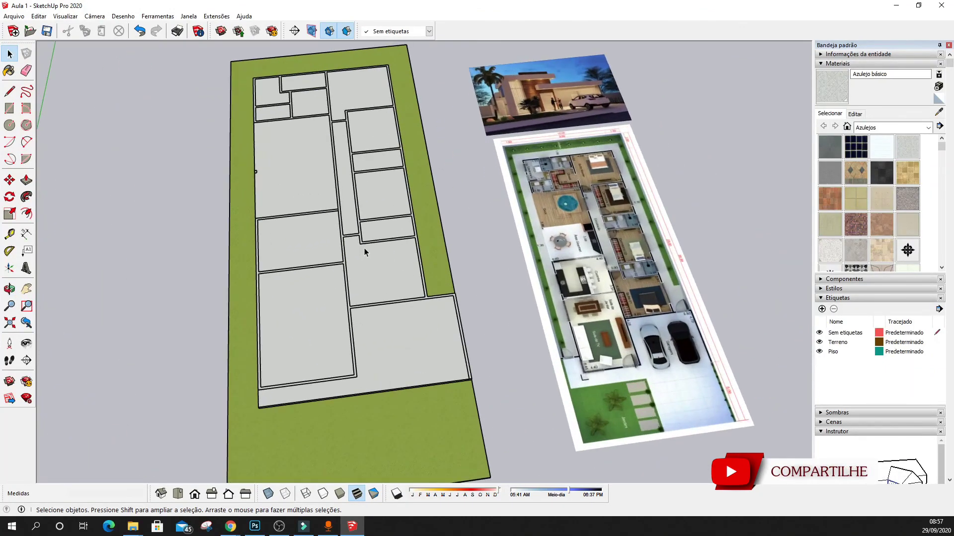
middle_drag(375, 258, 387, 215)
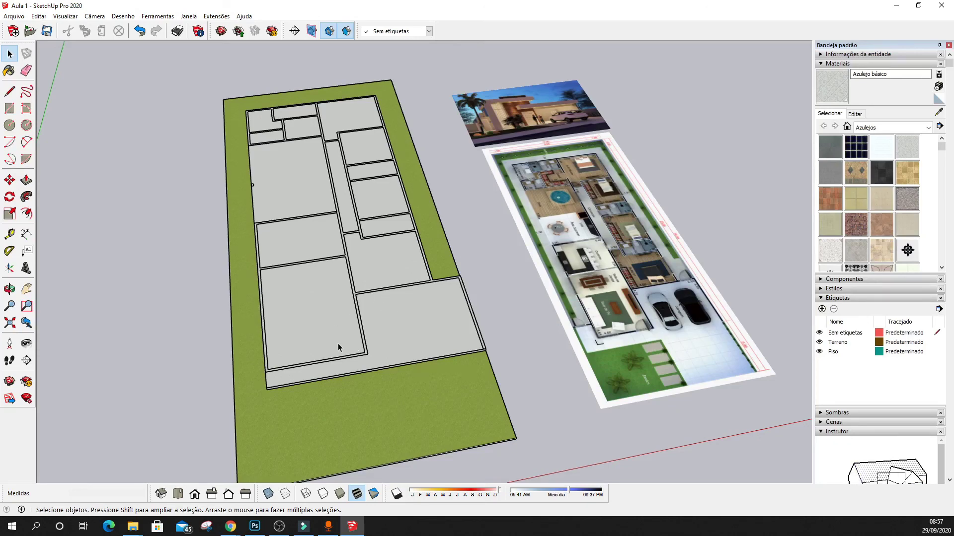
middle_drag(320, 356, 391, 296)
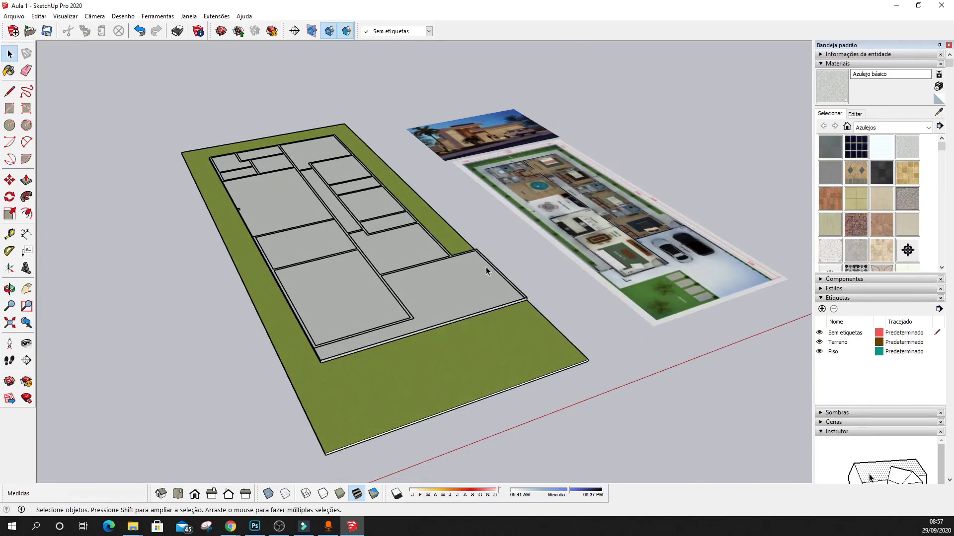